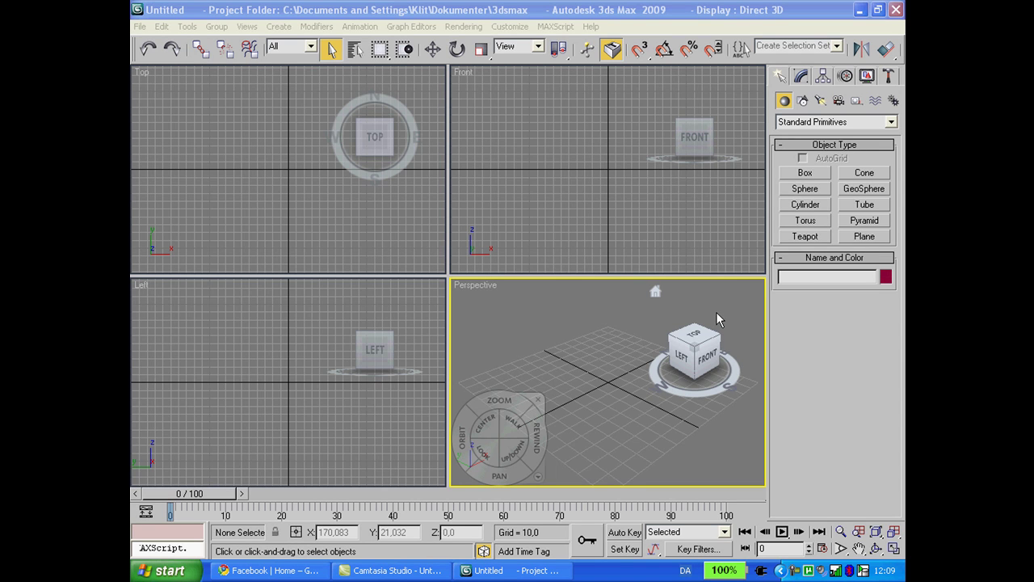
Make the Front viewport active and hide the SteeringWheel overlay with Shift+W.
left_click(636, 218)
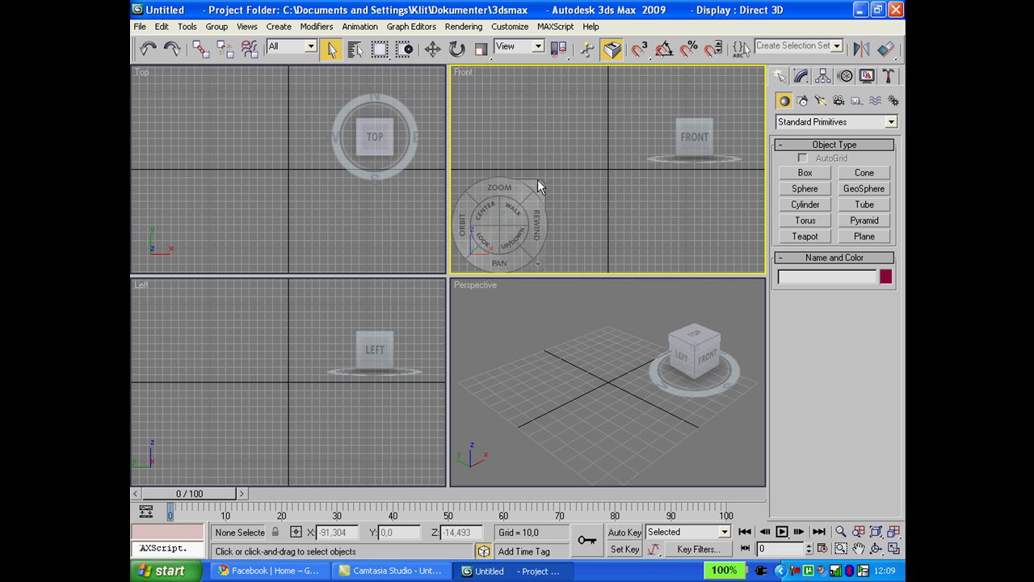
key("shift+w")
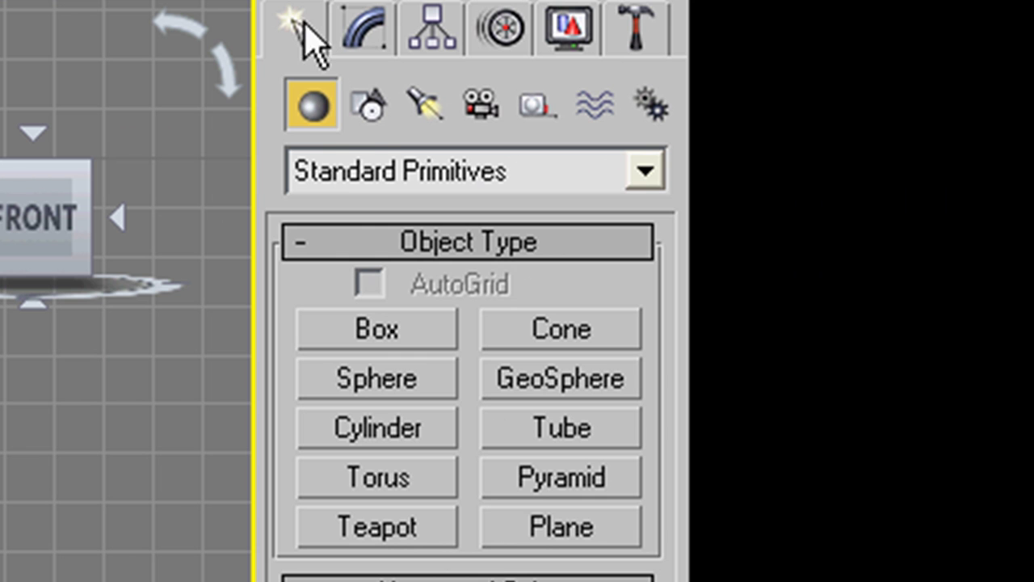
Draw the bat's seven-point half-profile with the spline Line tool: a tall narrow edge ending in a small foot.
left_click(370, 105)
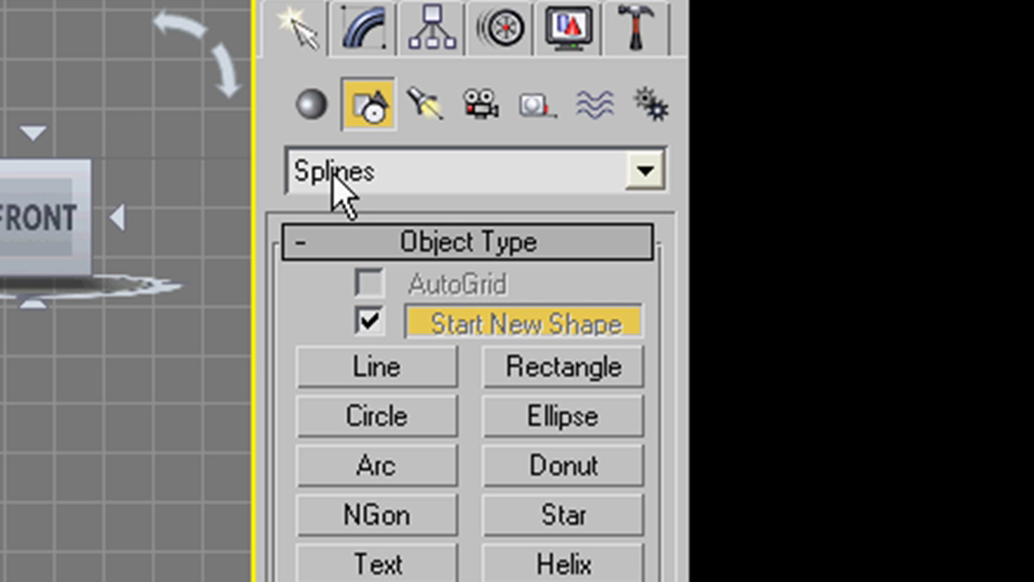
left_click(348, 362)
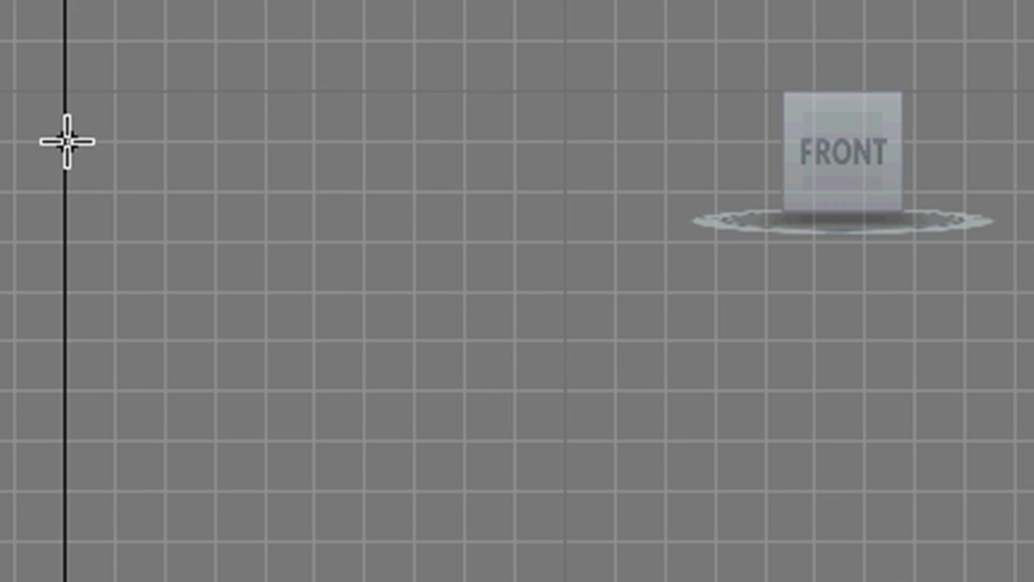
left_click(450, 134)
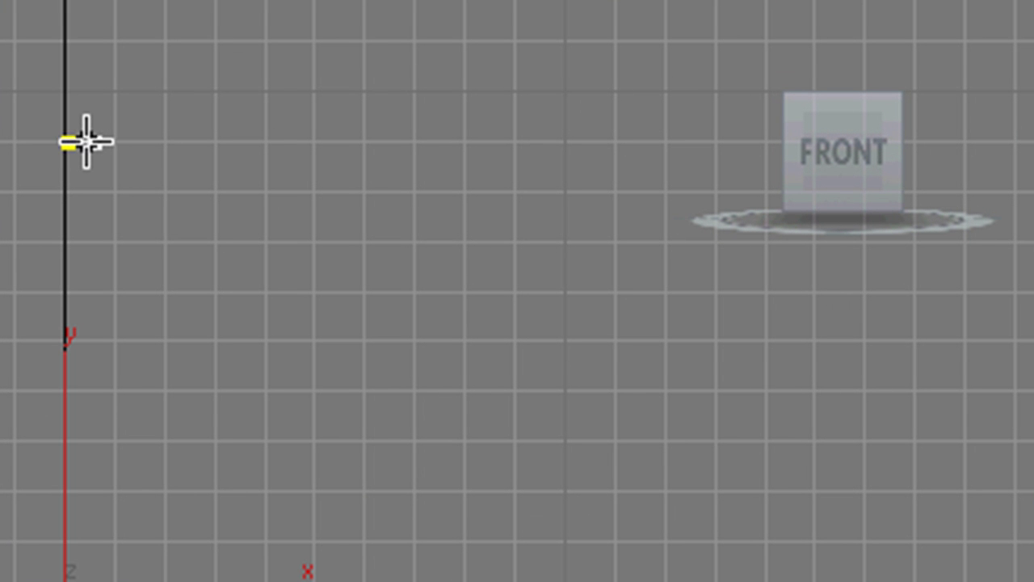
left_click(85, 143)
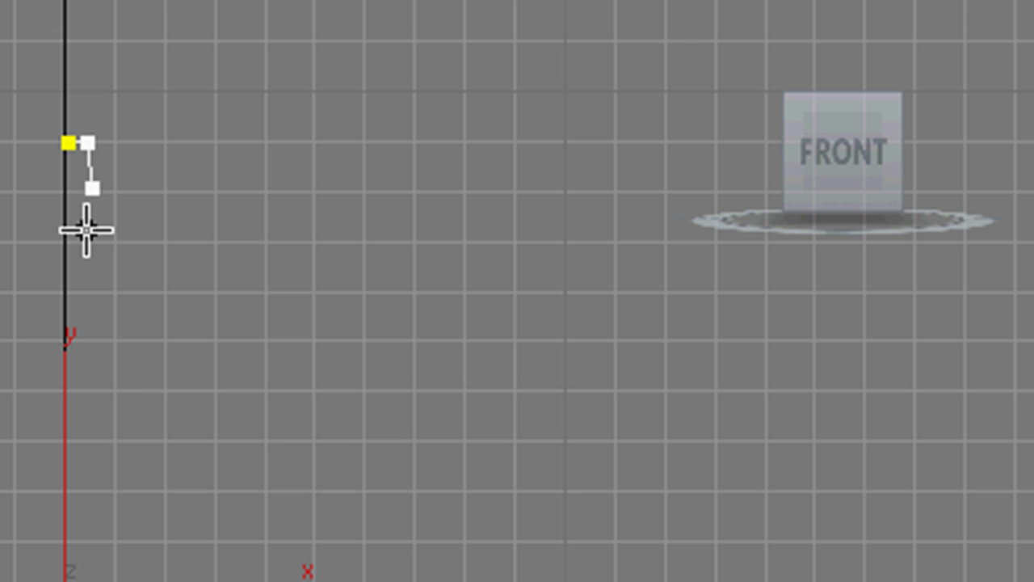
left_click(89, 436)
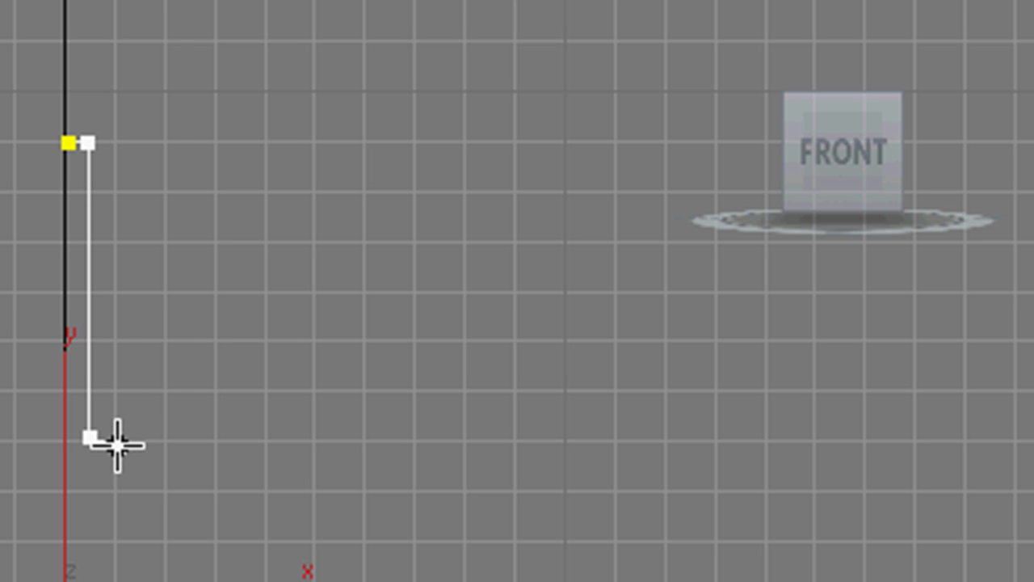
left_click(114, 437)
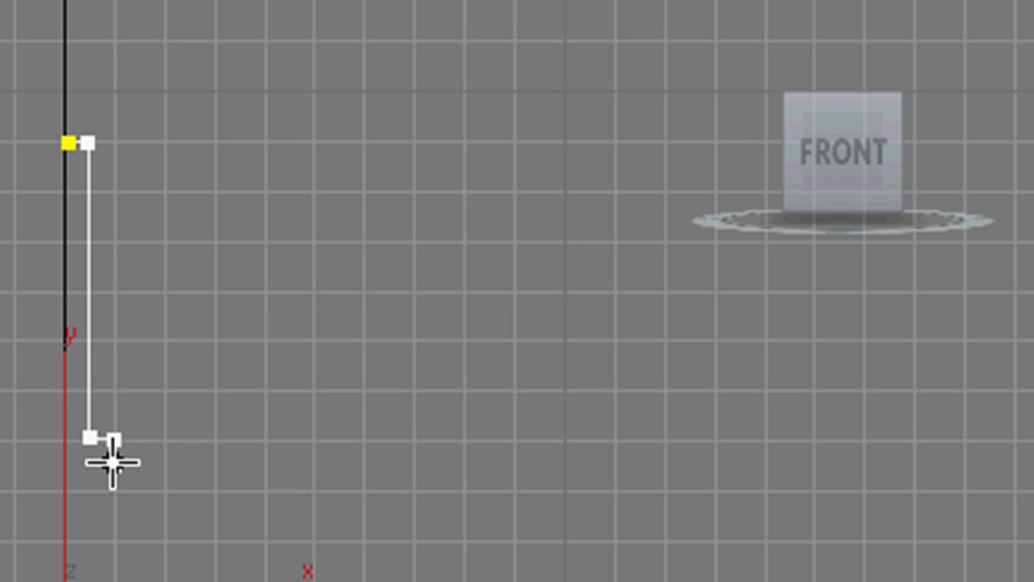
left_click(114, 462)
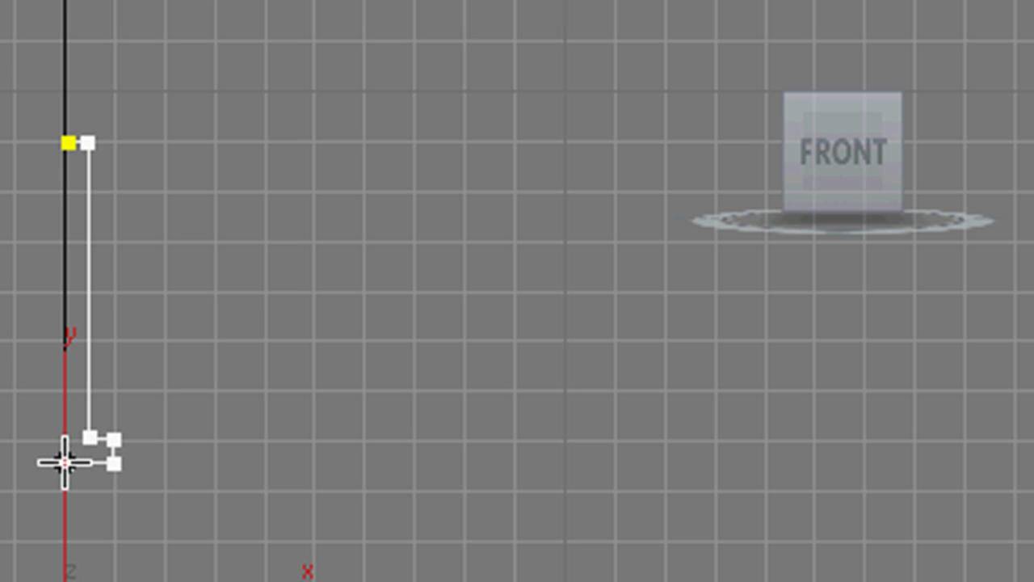
left_click(65, 463)
left_click(50, 267)
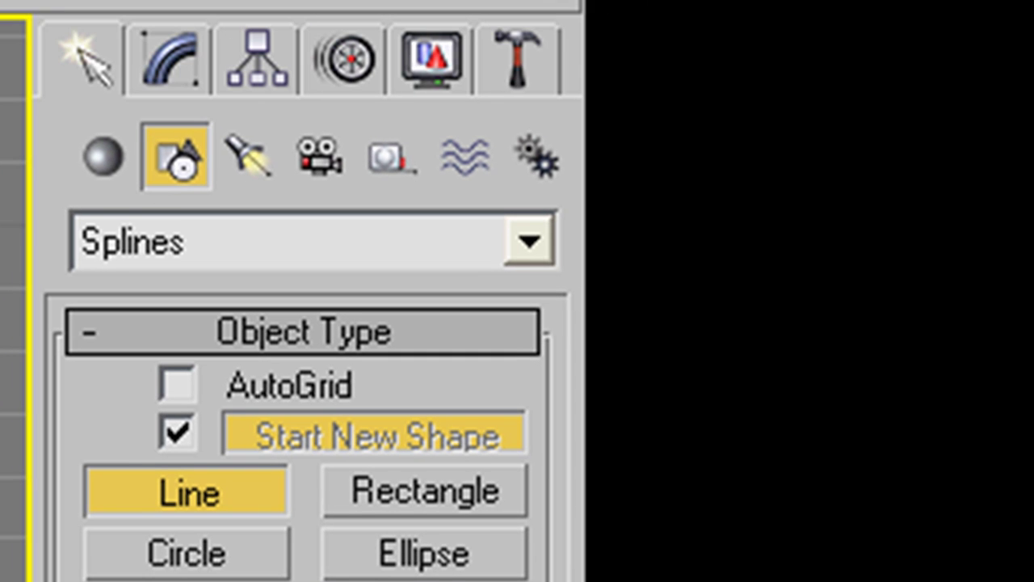
Finish the line, enter Vertex mode on Line01 and fillet its top corners.
key("Escape")
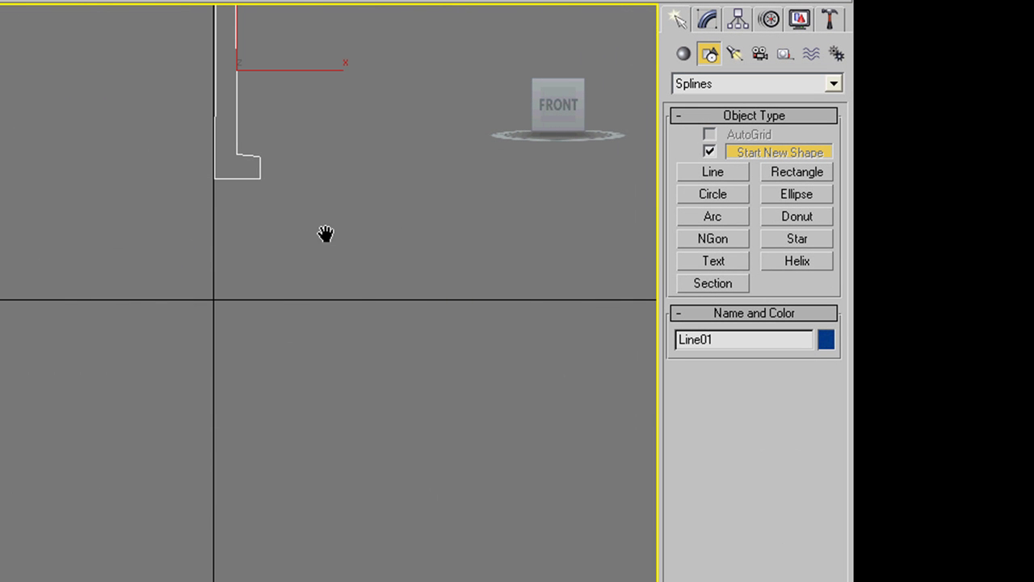
middle_click_drag(292, 164, 229, 423)
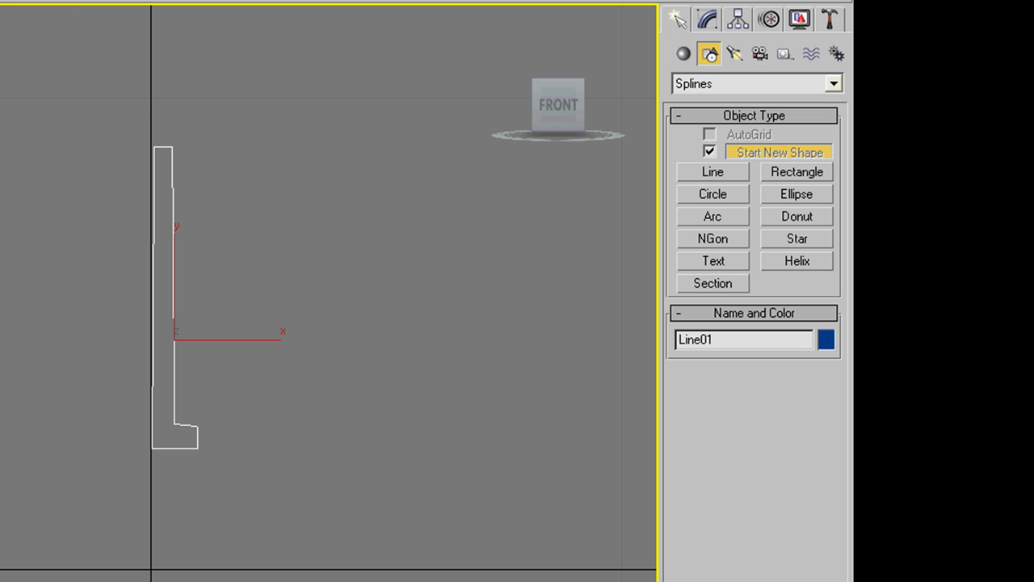
left_click(703, 21)
left_click(728, 366)
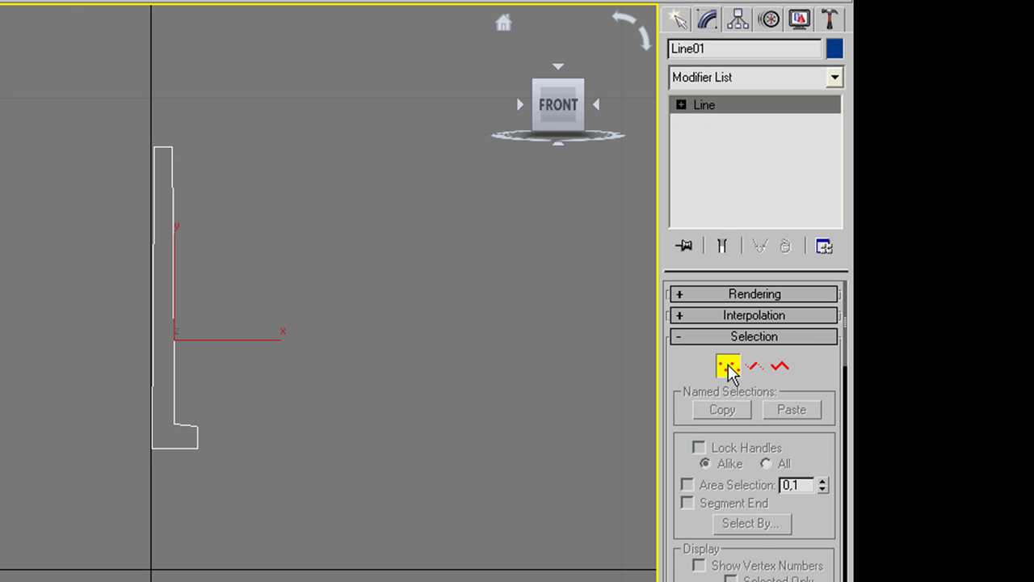
scroll(781, 267, "down", 10)
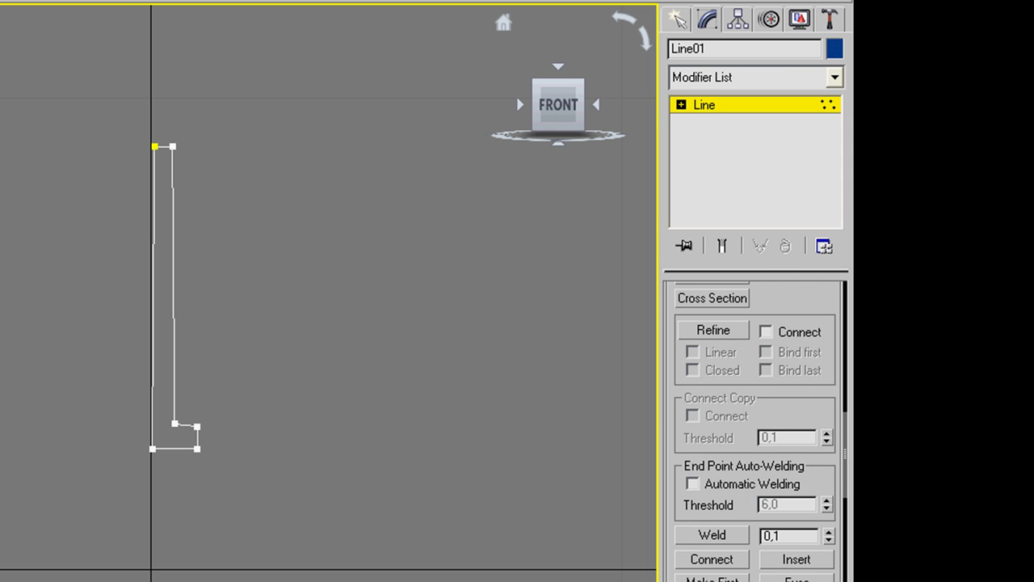
scroll(714, 503, "down", 5)
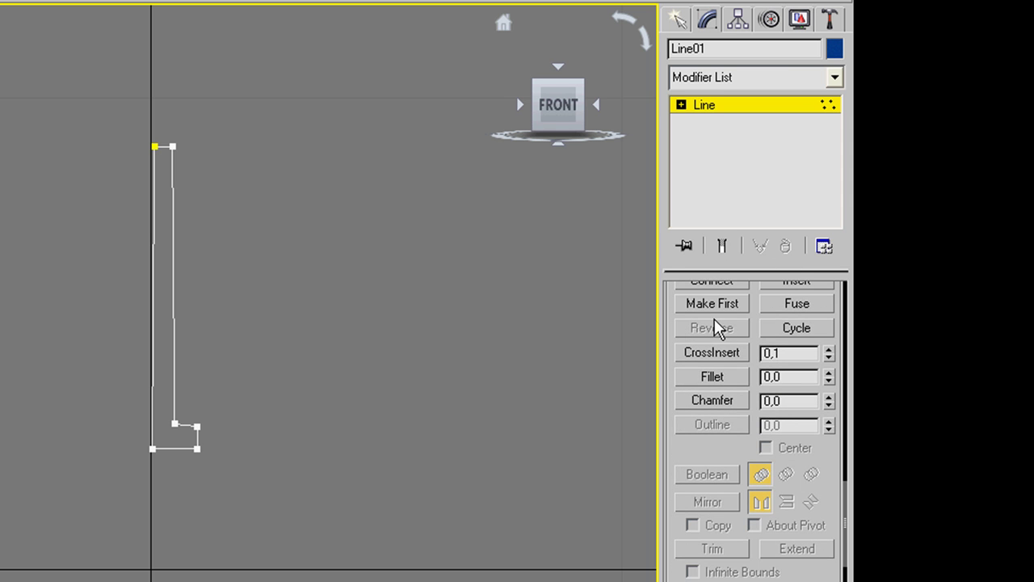
left_click(711, 376)
left_click_drag(100, 115, 170, 113)
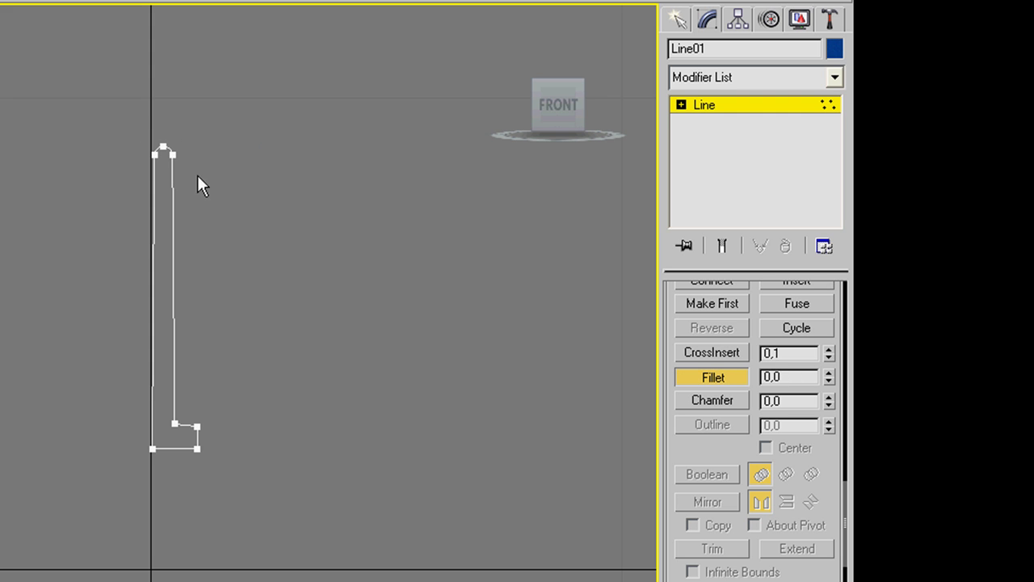
Fillet the two bottom-right corner vertices of the foot into a curve.
left_click(198, 420)
left_click_drag(191, 415, 207, 453)
left_click_drag(202, 415, 238, 403)
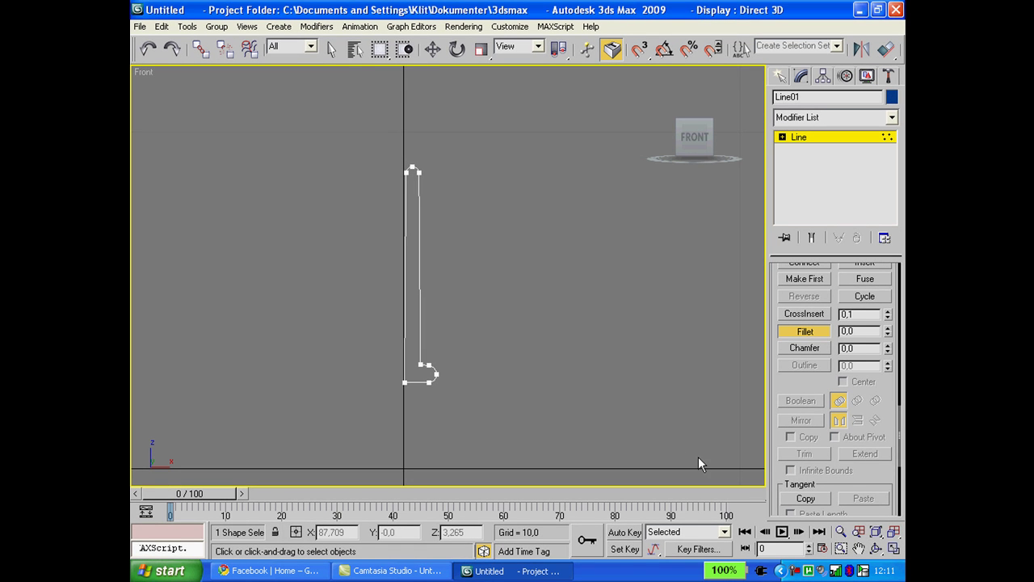
Exit Fillet, restore the four-viewport layout and apply a Lathe modifier to Line01.
right_click(330, 128)
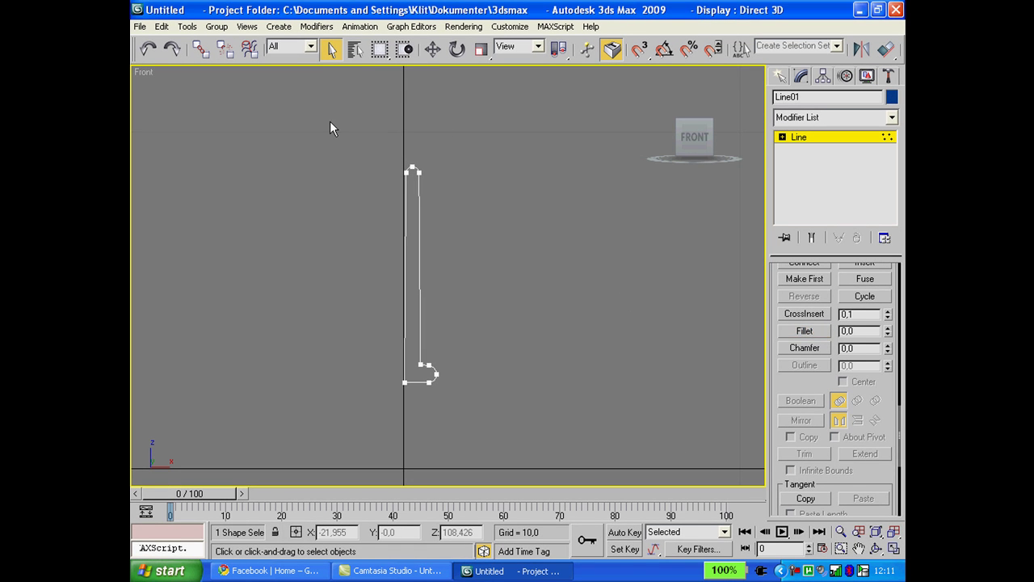
left_click_drag(591, 432, 590, 432)
left_click(899, 548)
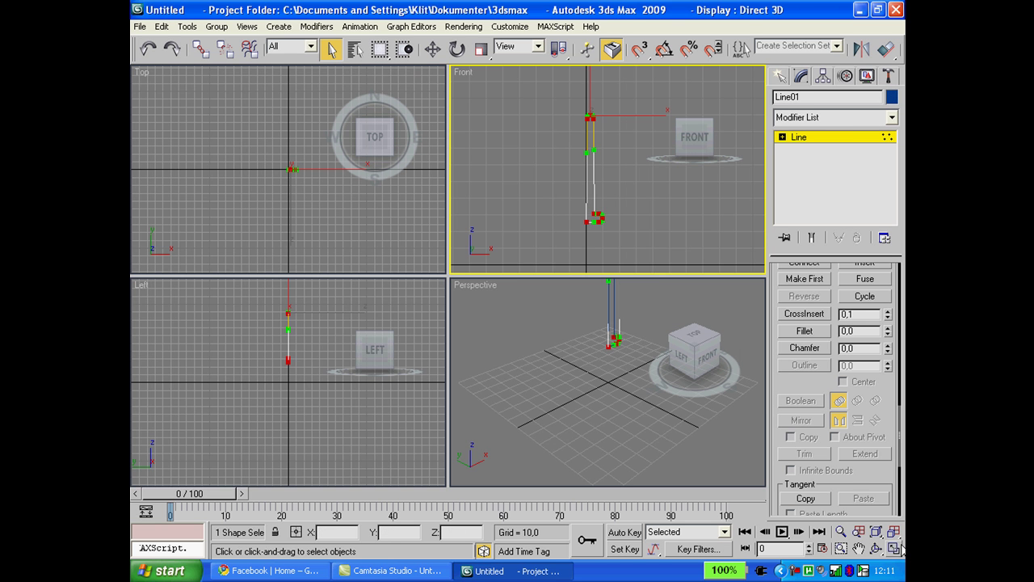
left_click(821, 121)
scroll(821, 242, "up", 5)
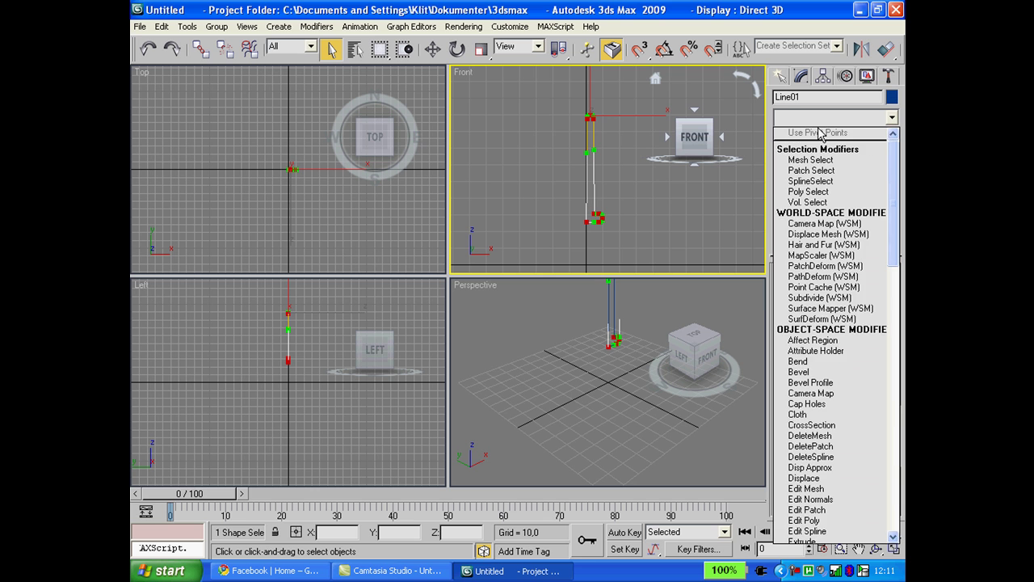
key("l")
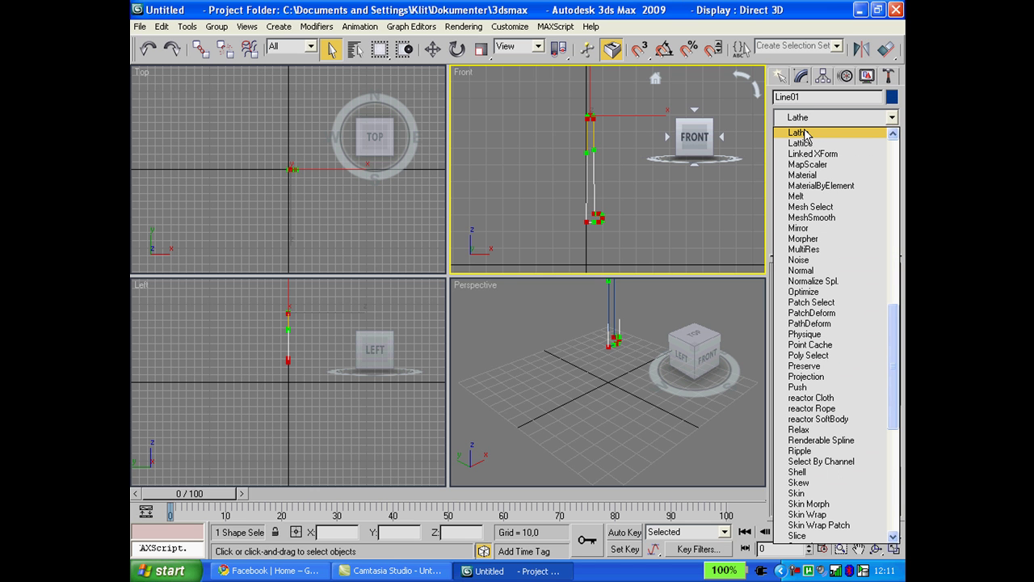
left_click(800, 133)
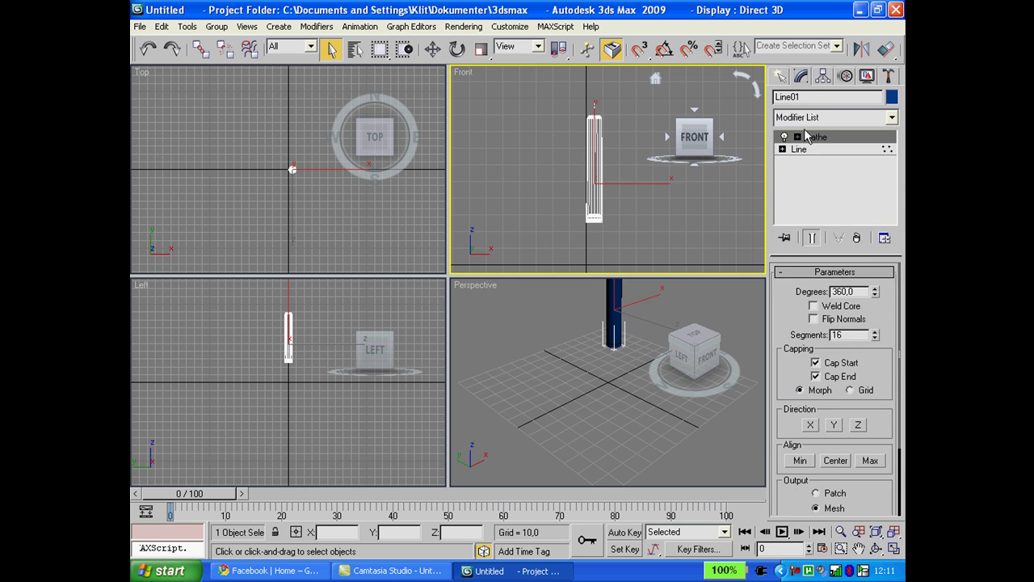
Compare Lathe alignments Min, Center and Max, settle on Min, and orbit the Perspective view.
left_click(800, 460)
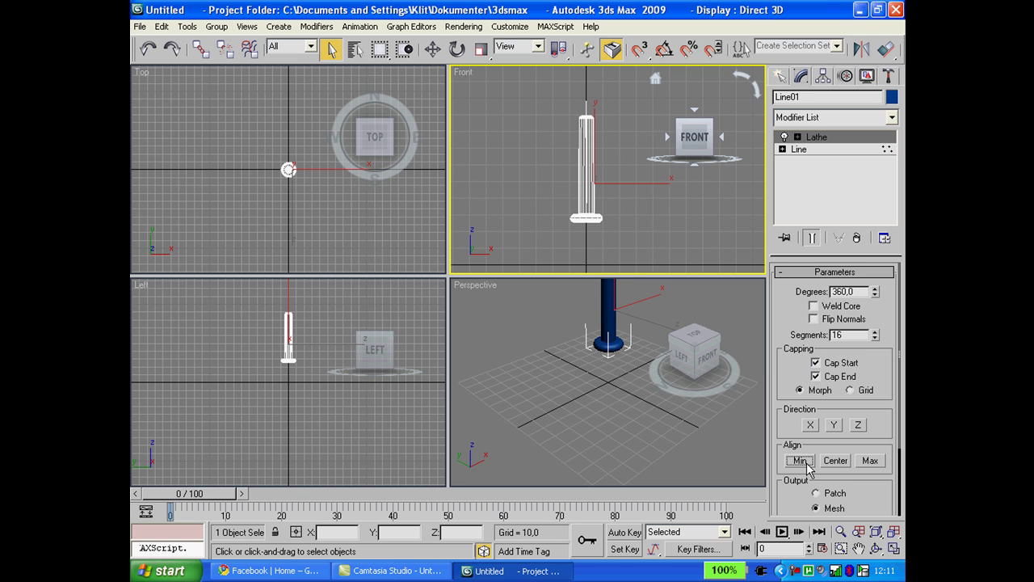
left_click(836, 461)
left_click(865, 460)
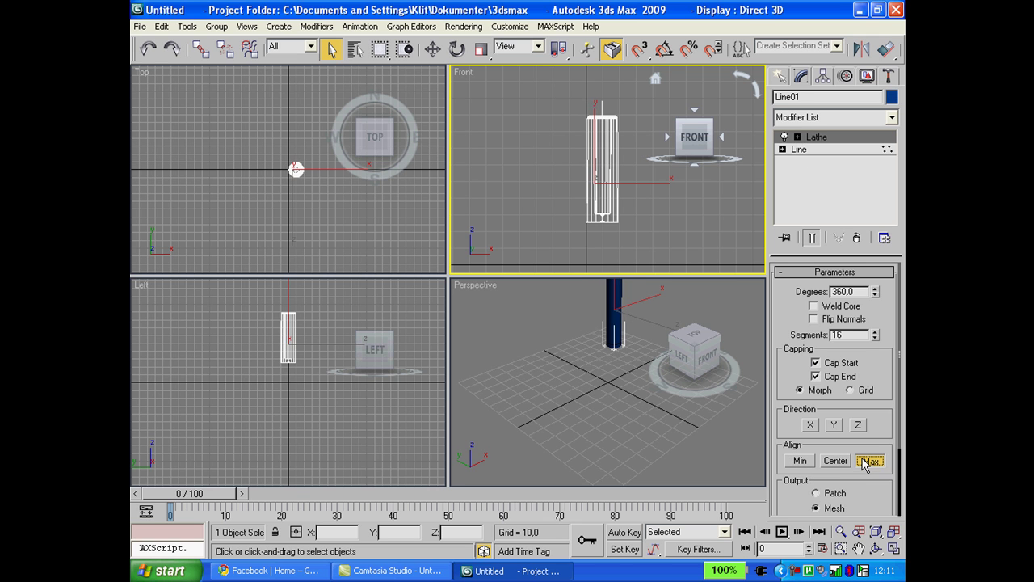
left_click(800, 461)
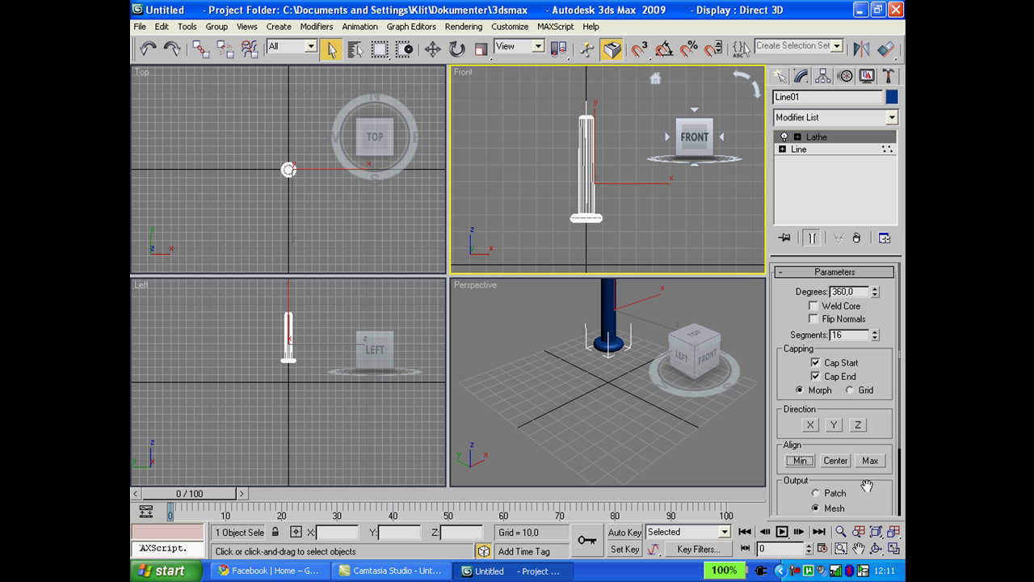
left_click(876, 549)
left_click_drag(627, 325, 614, 344)
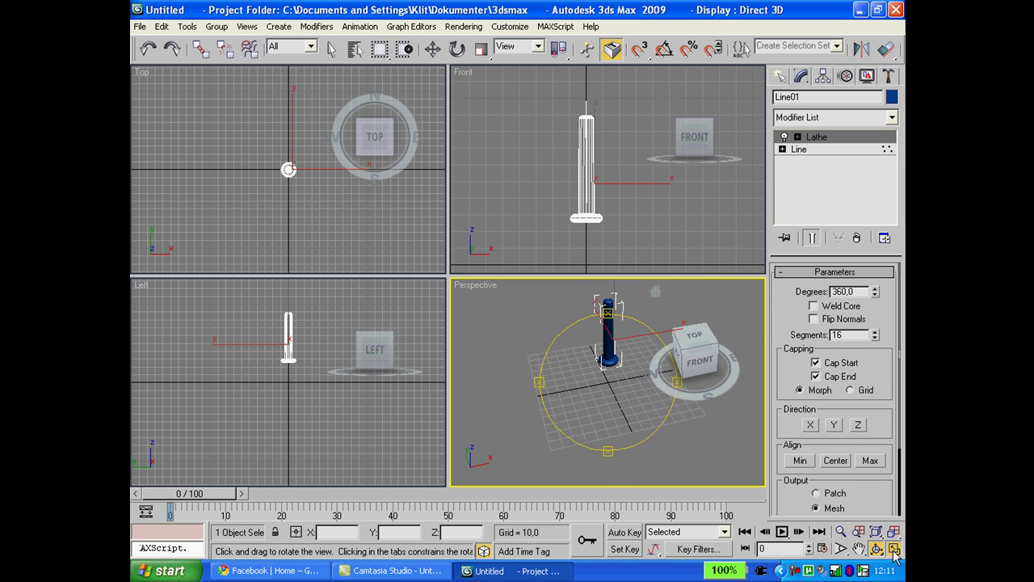
Maximize and orbit the Perspective view, switching the Lathe alignment to Center.
left_click(894, 549)
left_click_drag(469, 201, 524, 252)
left_click(332, 49)
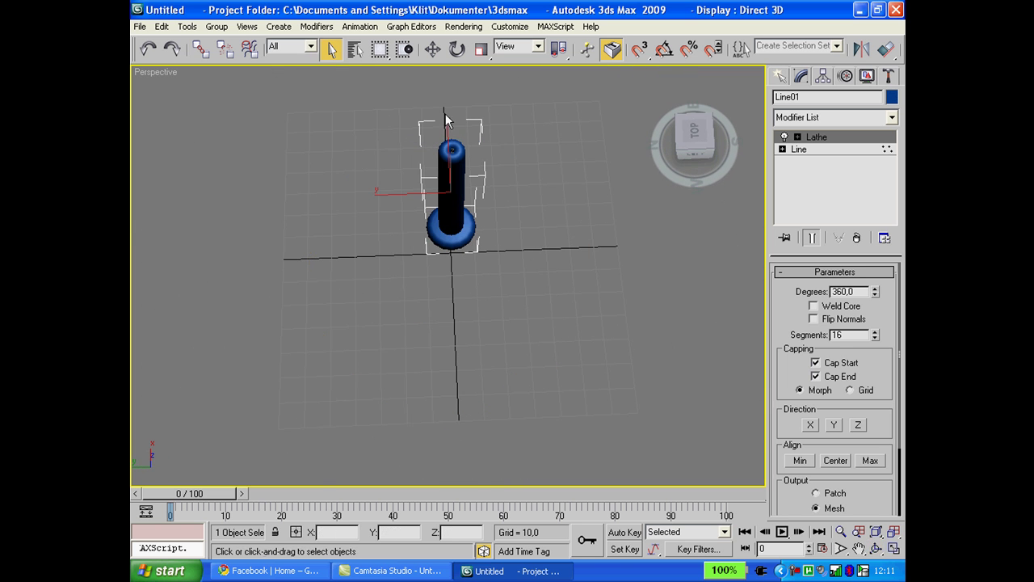
left_click(859, 462)
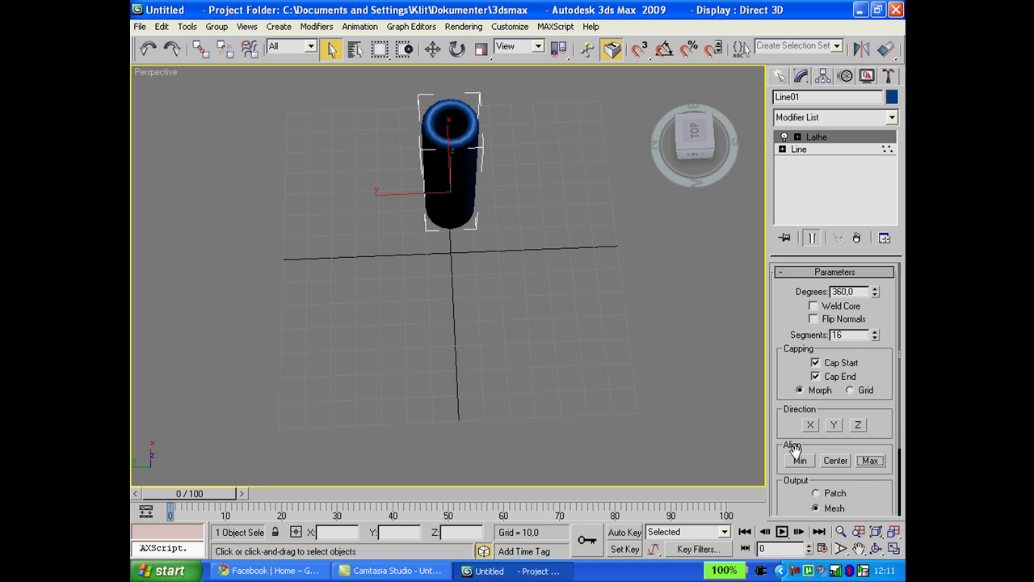
left_click(838, 462)
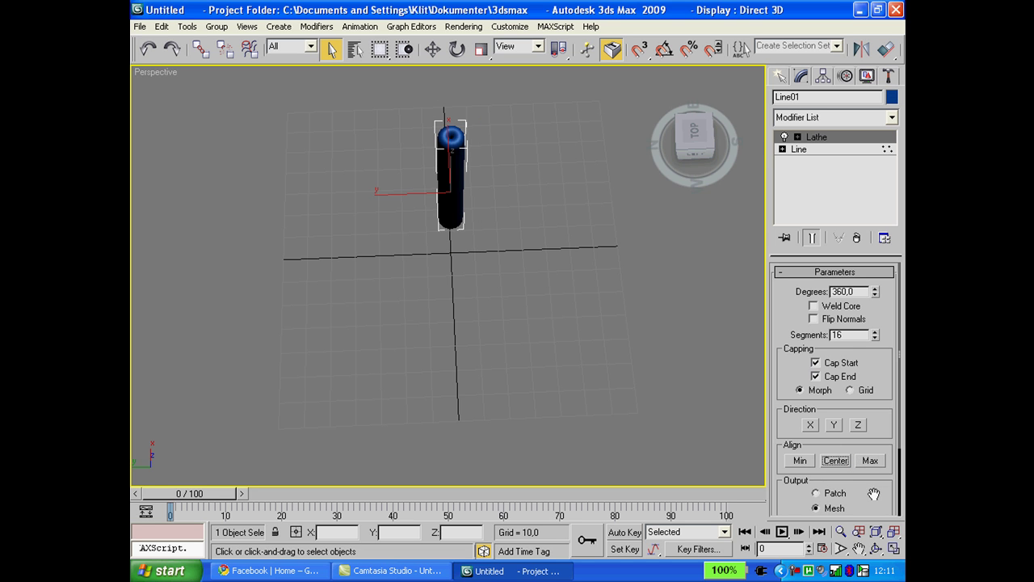
left_click(876, 548)
left_click_drag(508, 263, 510, 203)
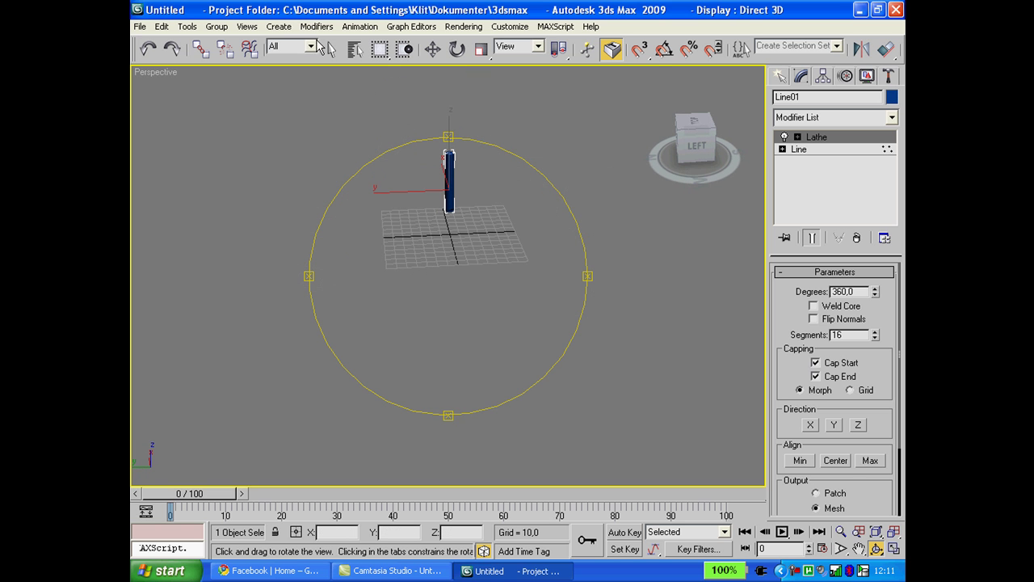
left_click(328, 50)
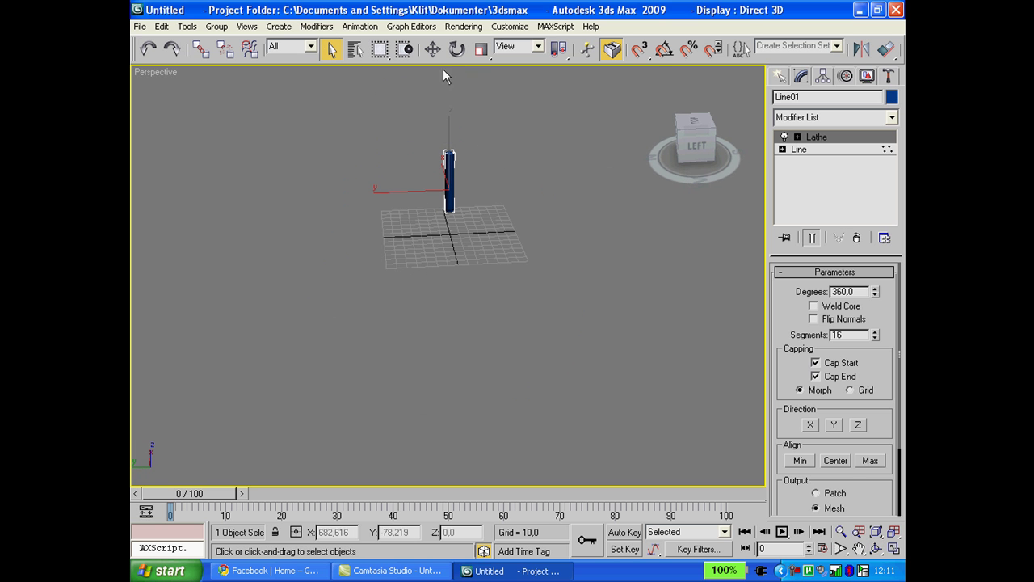
Move the column along Y to 40,013 and lower it along Z to 29,026.
key("w")
left_click_drag(383, 192, 346, 192)
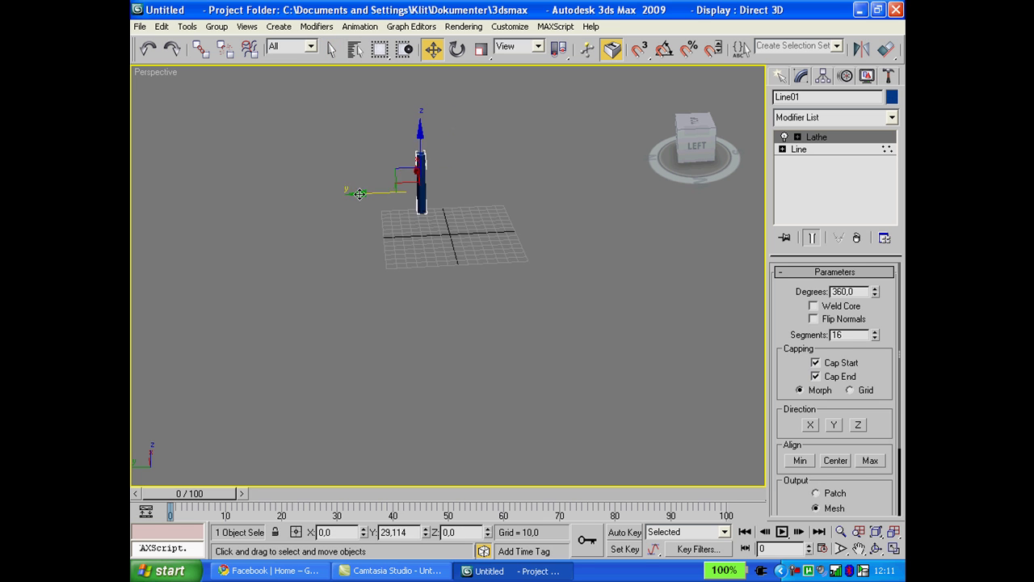
left_click_drag(410, 132, 410, 150)
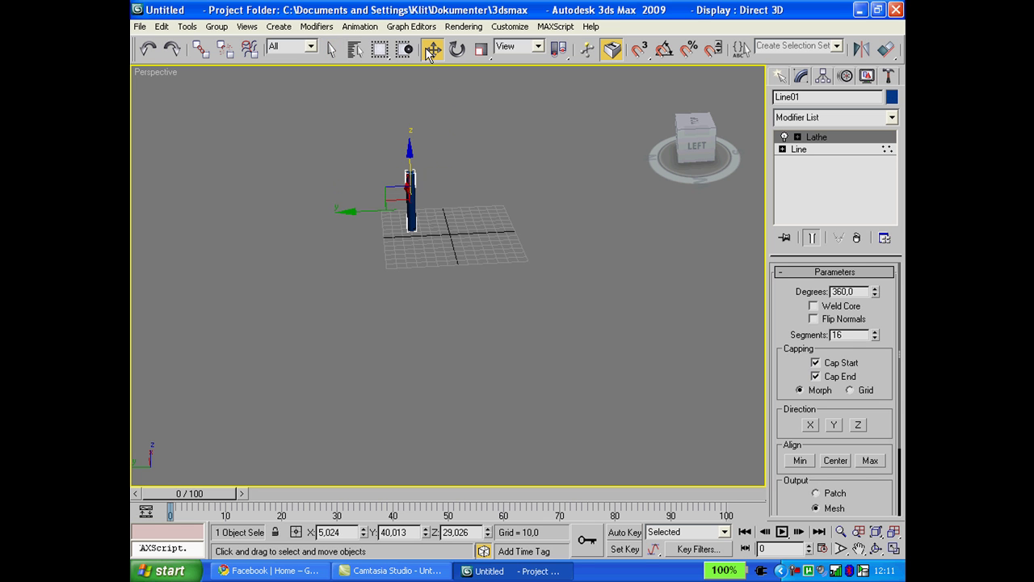
Give the column a material with a Wood diffuse map and close the Material Editor.
key("m")
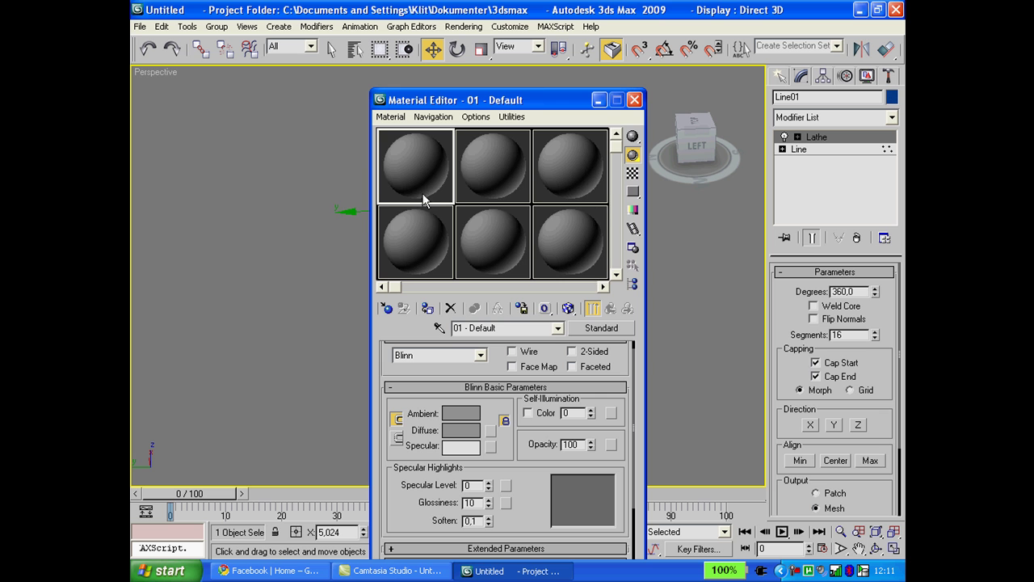
left_click_drag(457, 94, 426, 13)
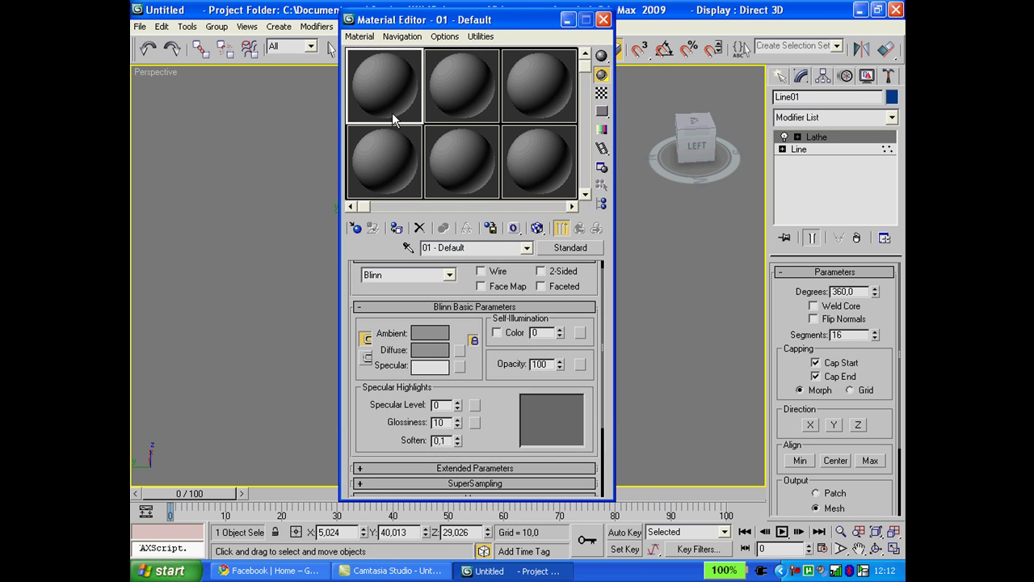
left_click(459, 351)
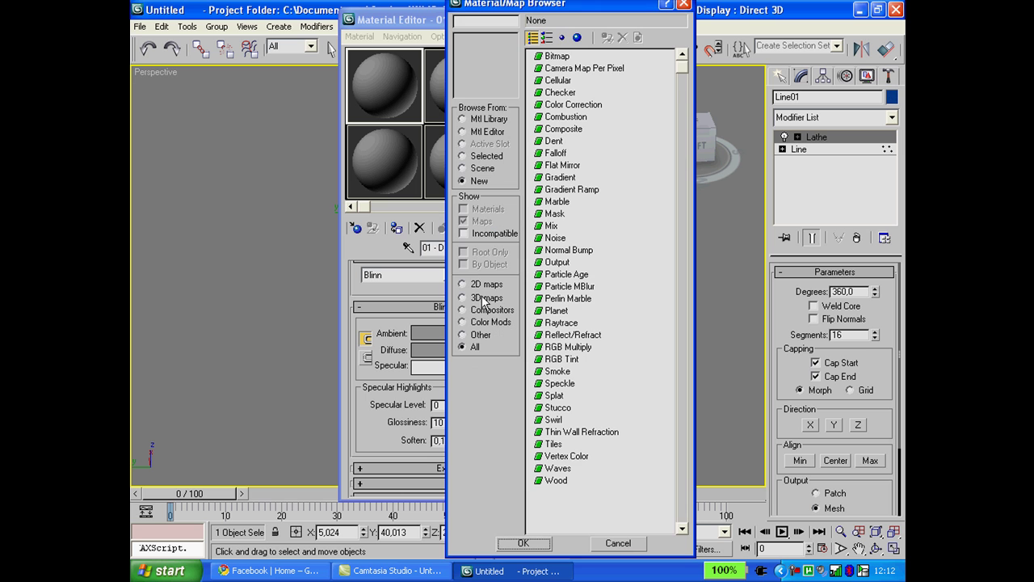
left_click(556, 481)
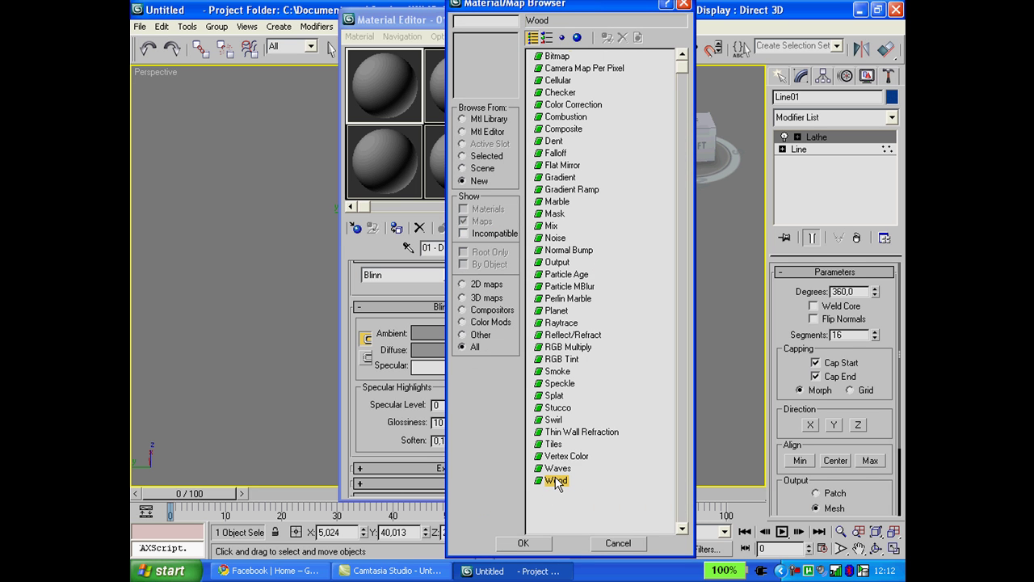
left_click(525, 543)
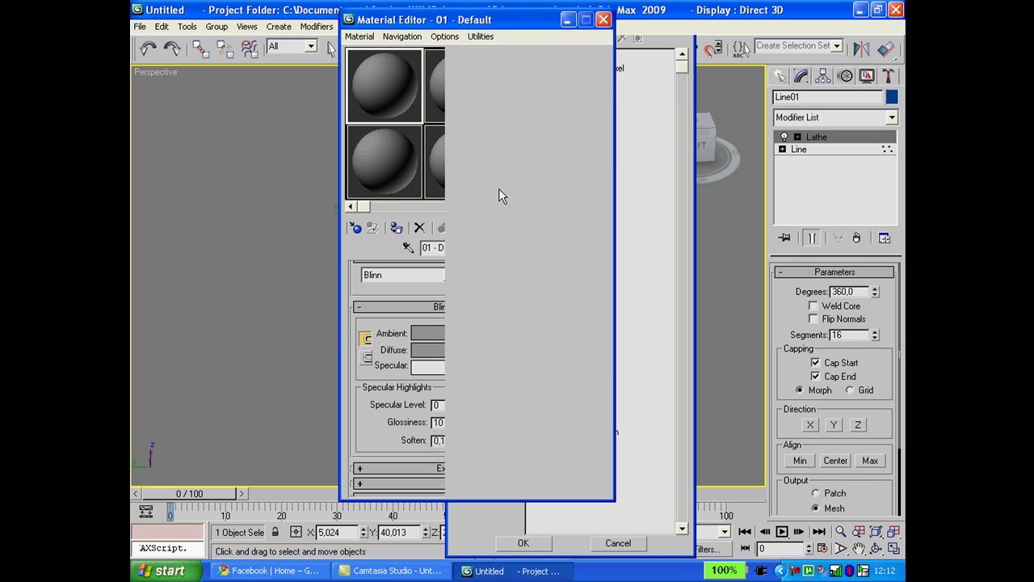
left_click_drag(447, 27, 460, 332)
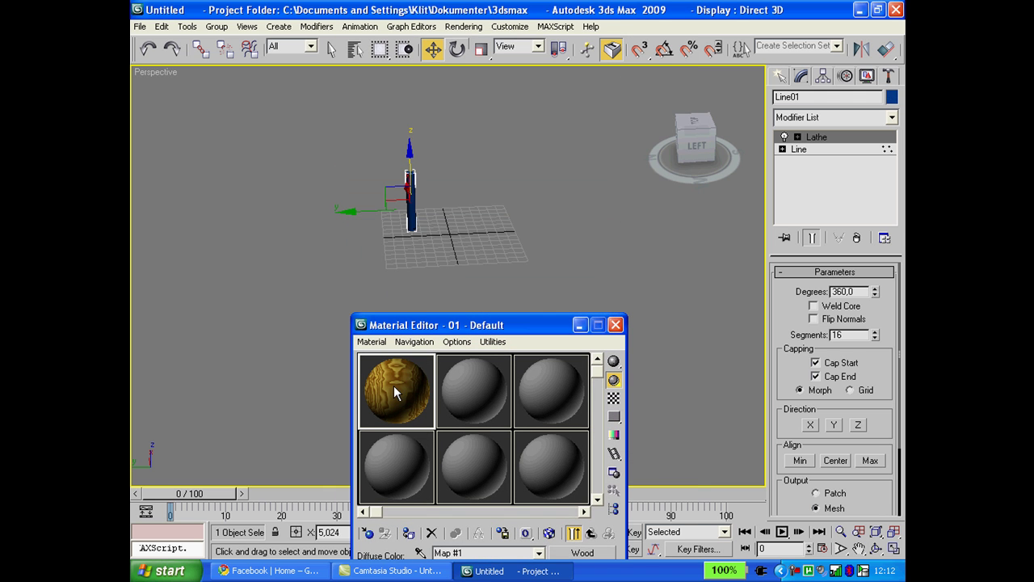
left_click_drag(394, 385, 412, 206)
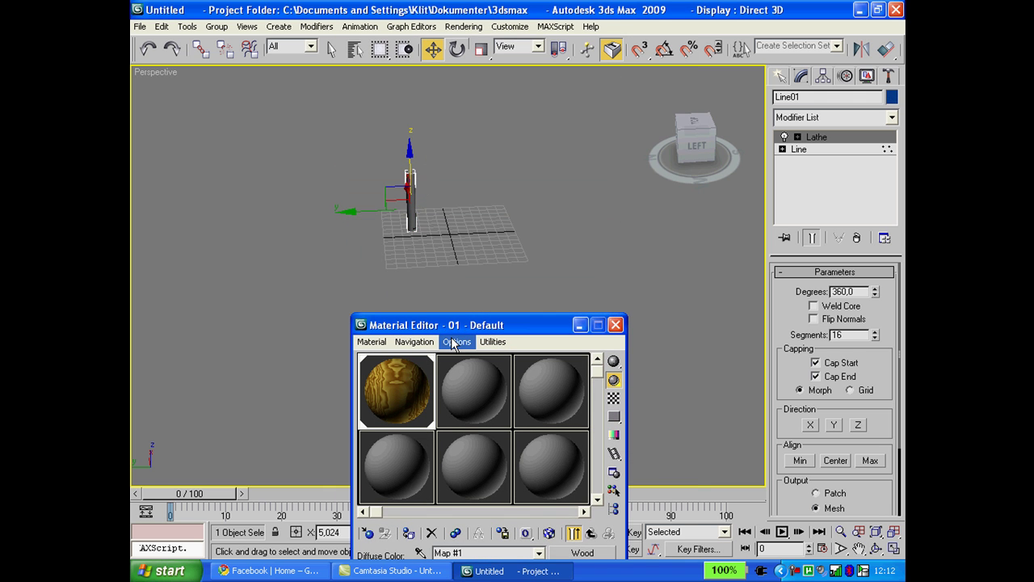
left_click_drag(459, 331, 443, 133)
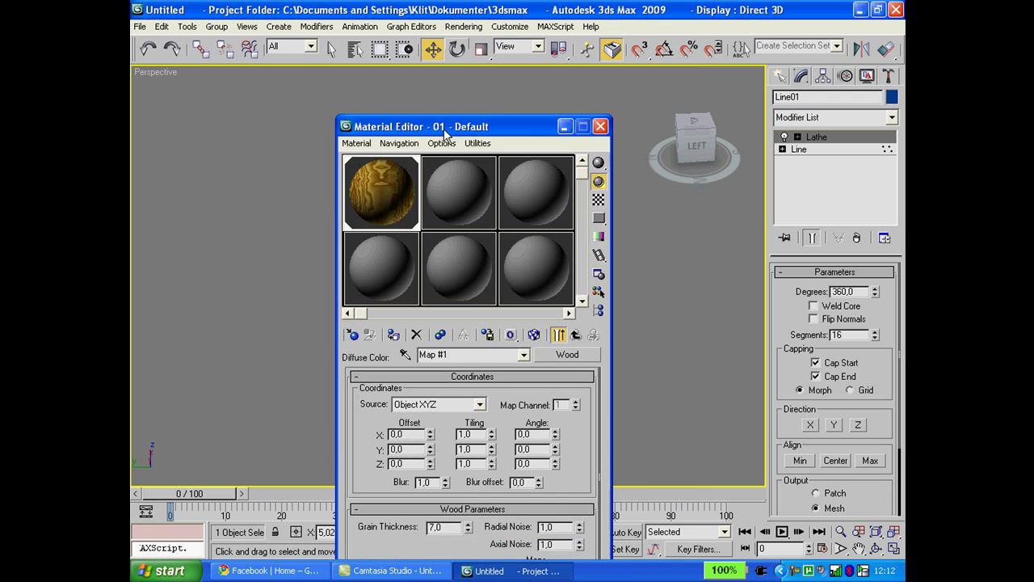
left_click(600, 127)
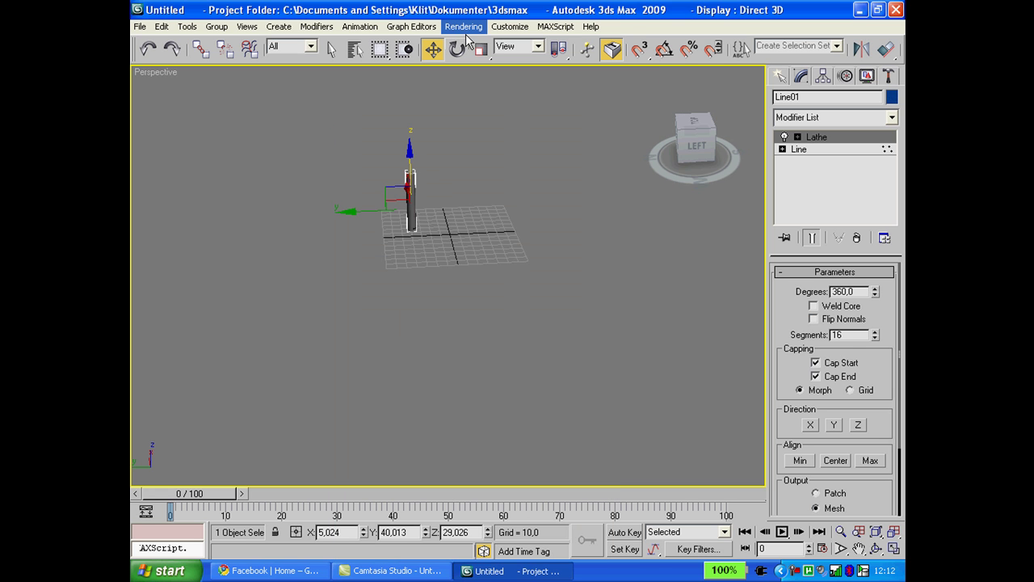
Render a test frame of the Perspective view, then orbit to look down on the column.
left_click(465, 32)
left_click(473, 43)
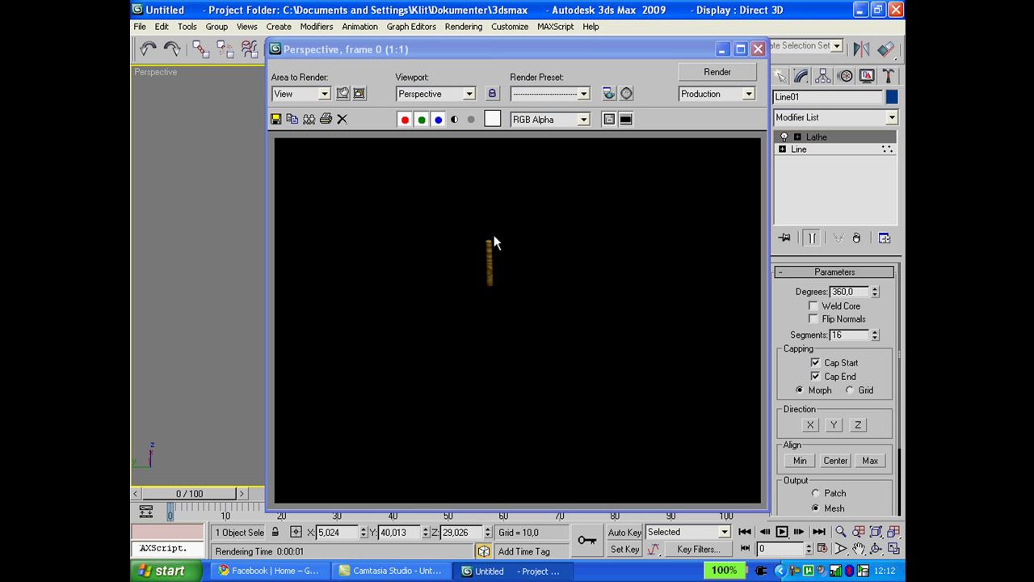
left_click(758, 49)
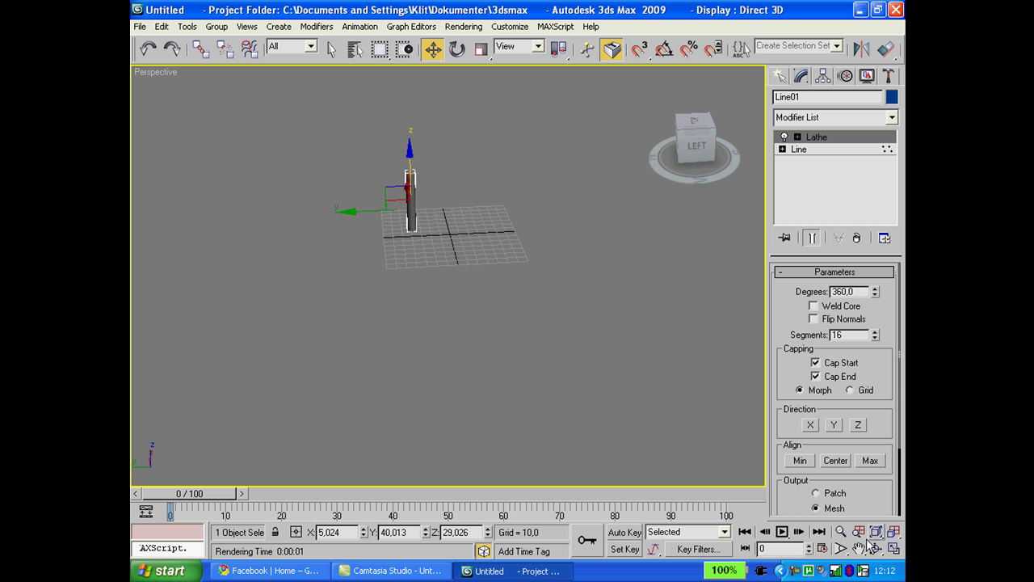
left_click(877, 549)
left_click_drag(409, 224, 424, 147)
left_click(331, 48)
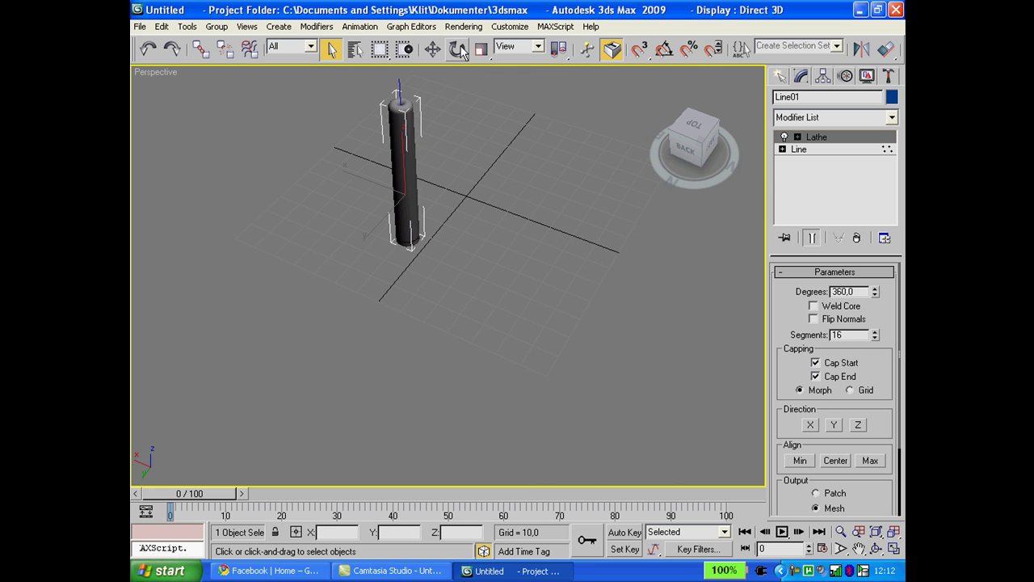
Turn on Auto Key and rotate the column, setting keys at frames 10 and 20.
left_click(628, 533)
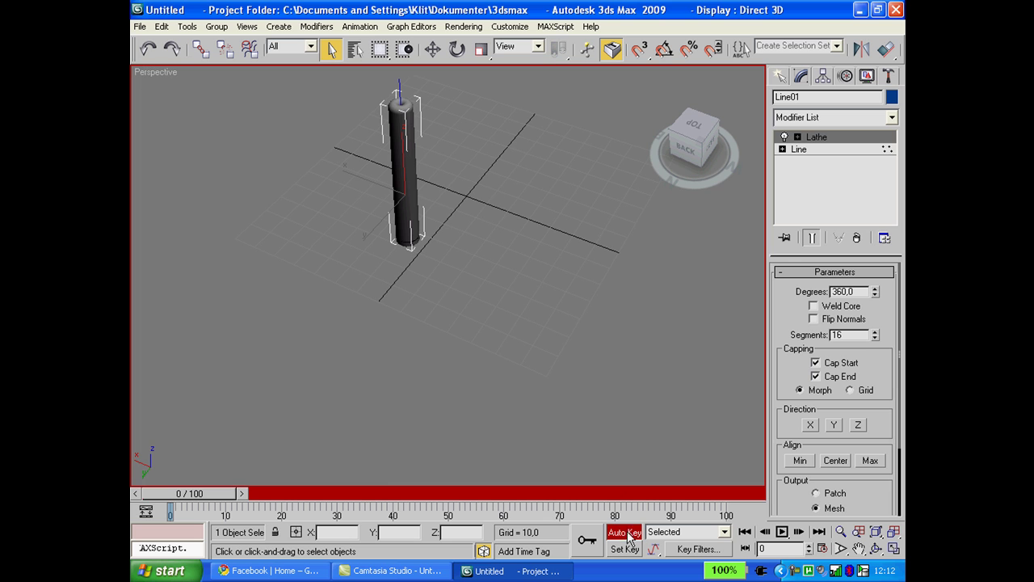
left_click_drag(194, 499, 242, 499)
left_click(457, 50)
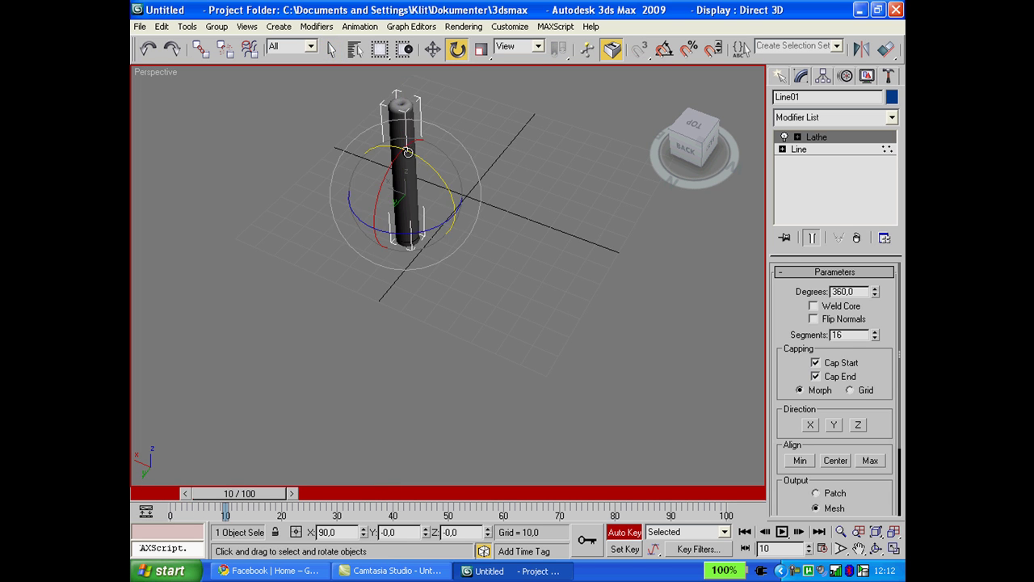
mouse_move(403, 149)
left_mouse_down()
mouse_move(389, 117)
mouse_move(372, 130)
mouse_move(377, 161)
mouse_move(404, 127)
mouse_move(425, 130)
mouse_move(404, 131)
left_mouse_up()
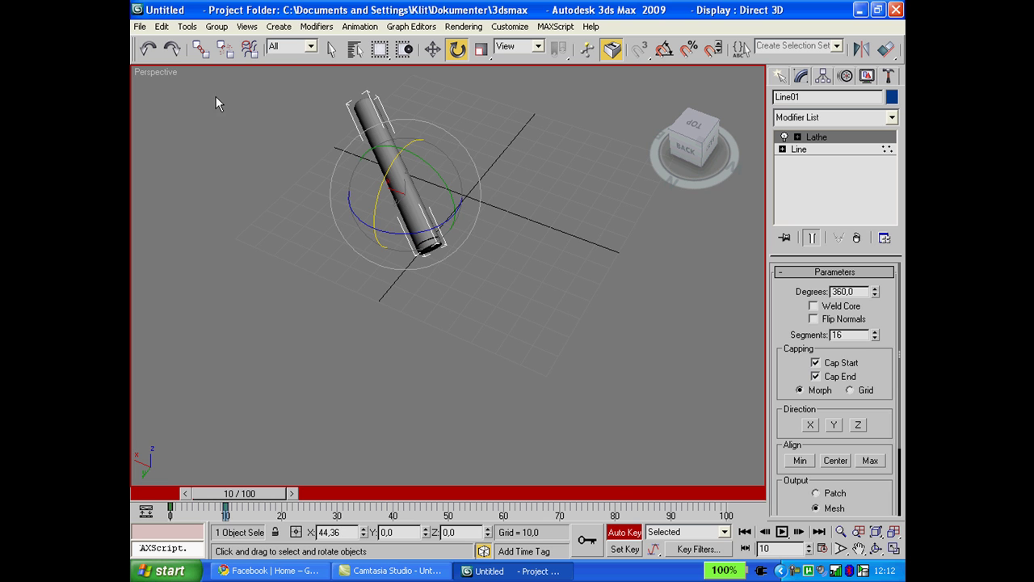
left_click_drag(230, 499, 280, 491)
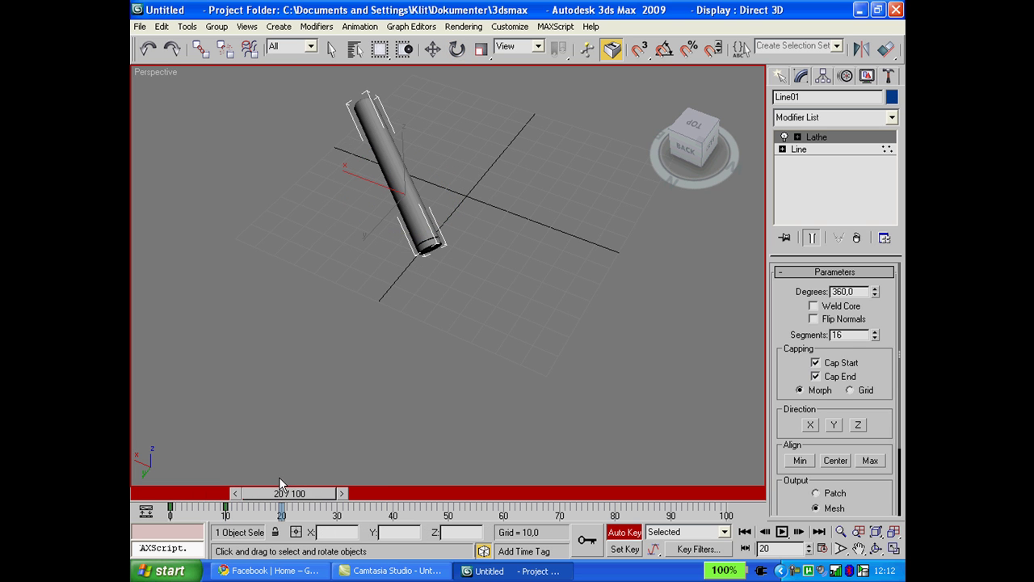
left_click_drag(421, 164, 394, 184)
left_click_drag(399, 239, 371, 244)
Play back the swing from frame 0 a few times to preview it.
left_click(781, 532)
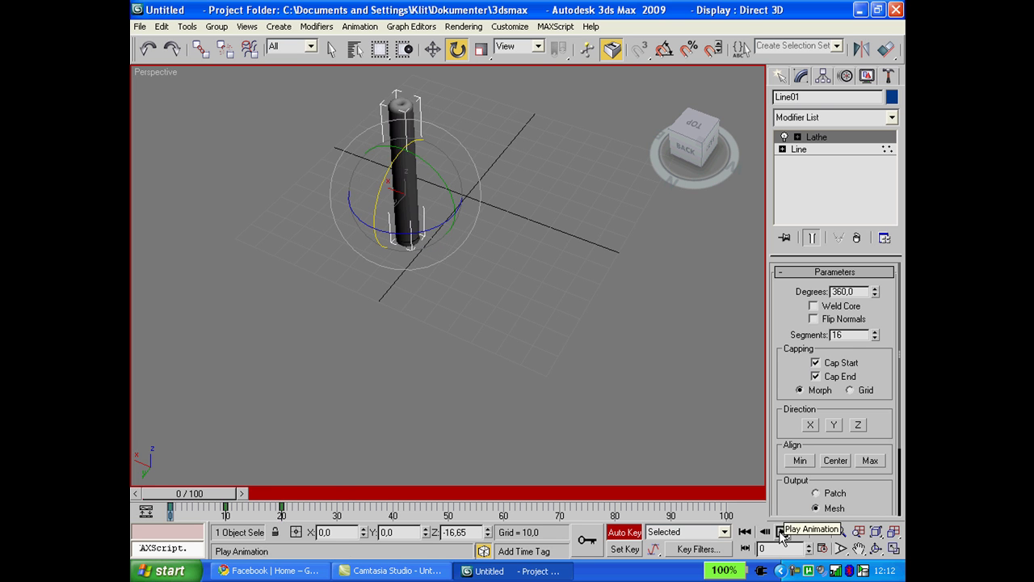
left_click(782, 531)
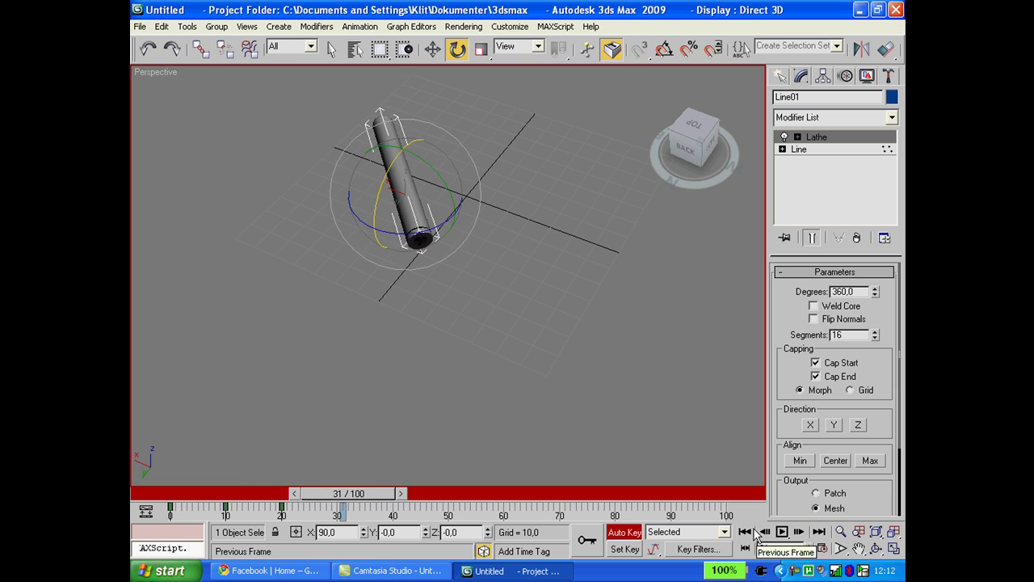
left_click(745, 532)
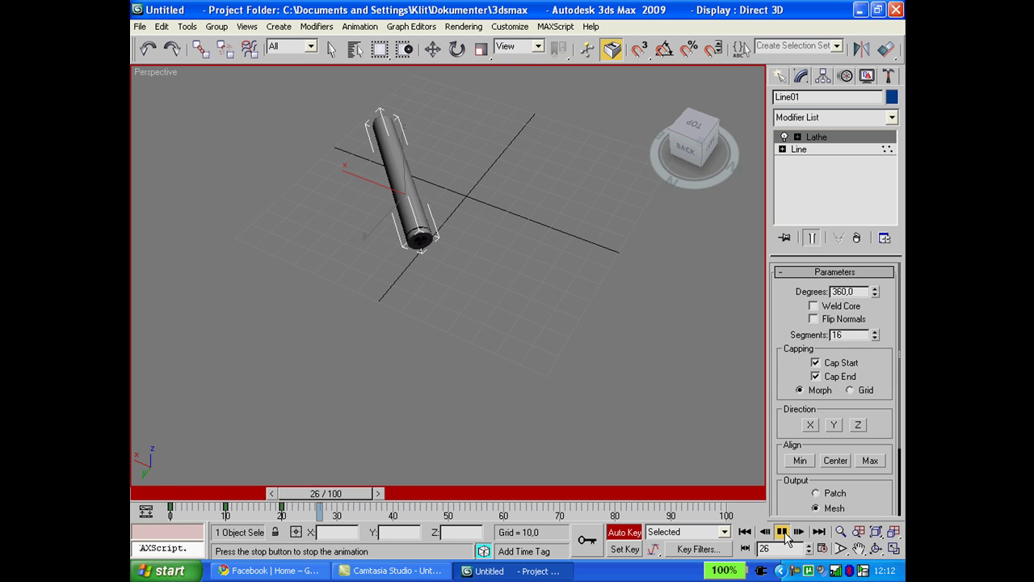
left_click(782, 531)
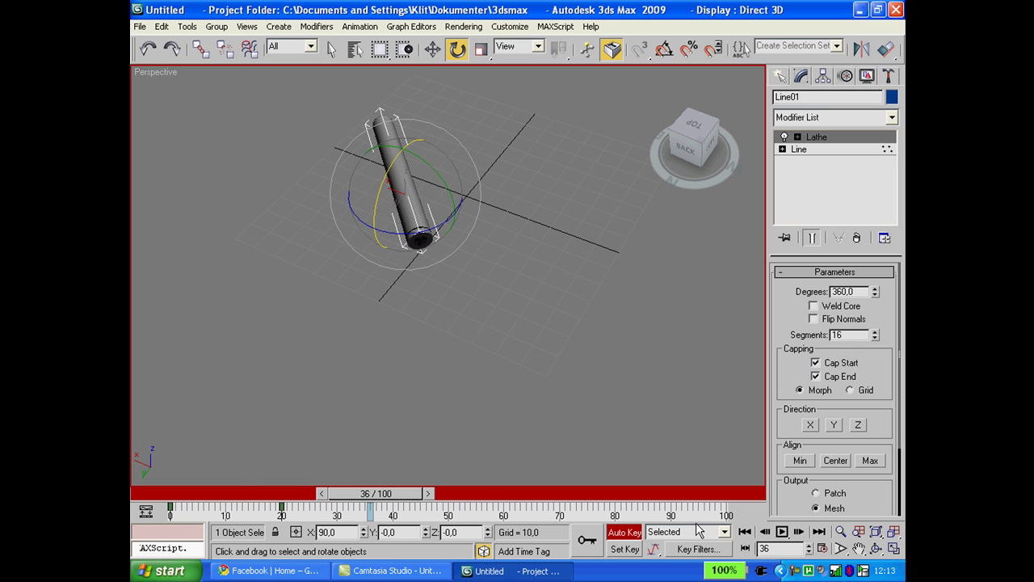
left_click(745, 532)
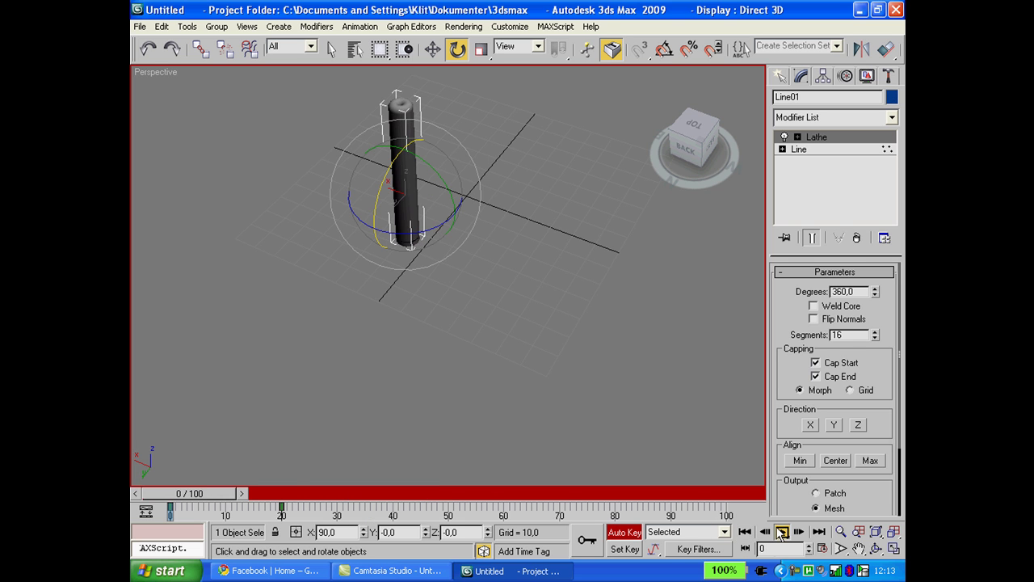
left_click(781, 531)
left_click(781, 532)
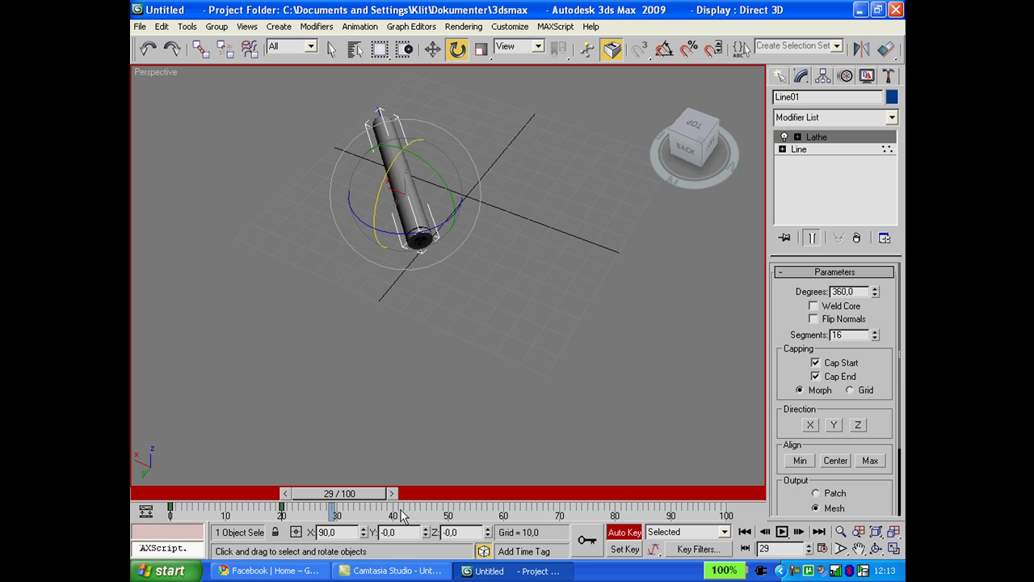
Re-tilt the column diagonally at frame 10, replay, then orbit and scrub to frame 23.
left_click_drag(372, 493, 271, 493)
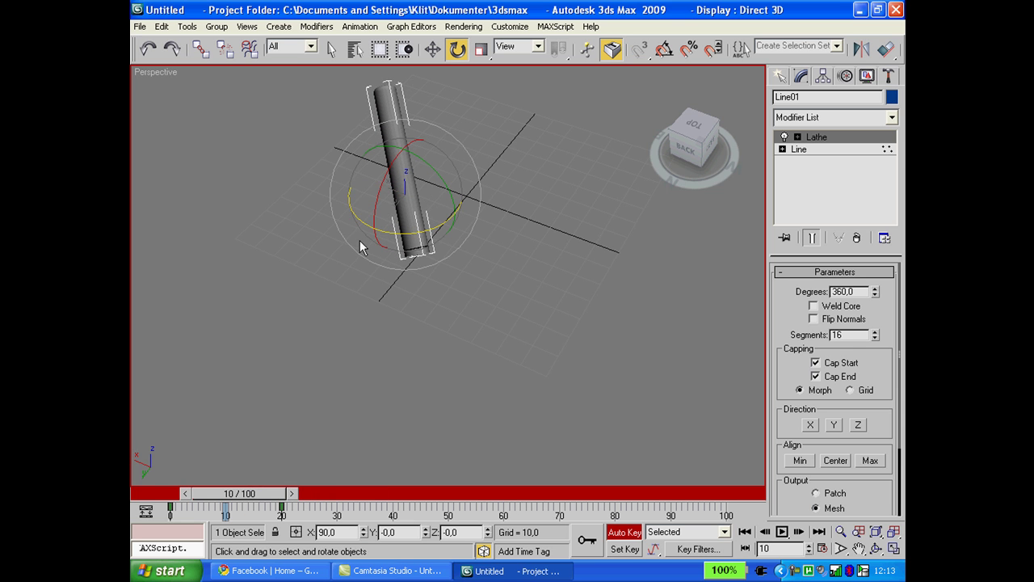
left_click_drag(372, 203, 360, 275)
left_click(746, 532)
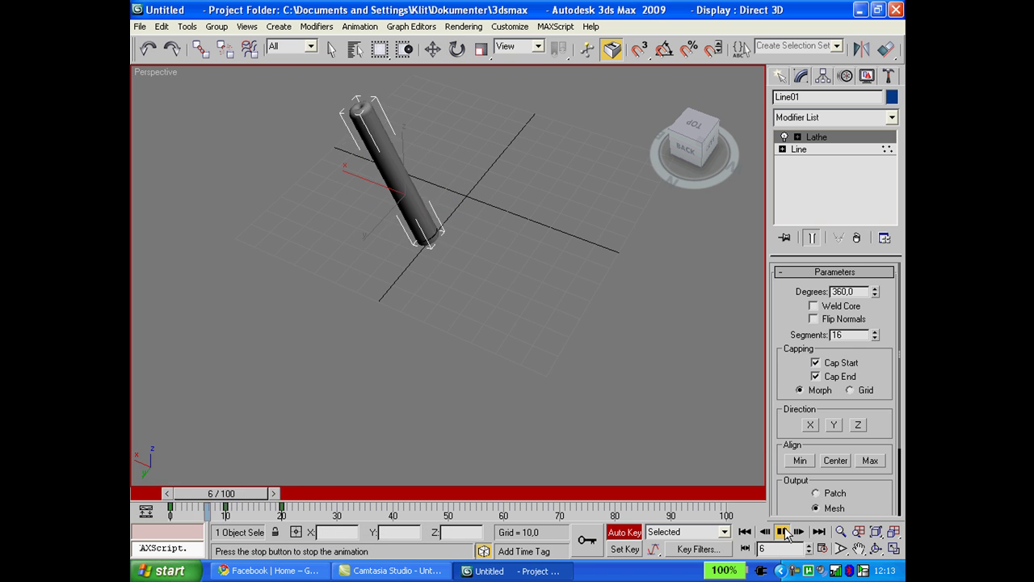
left_click(782, 532)
key("e")
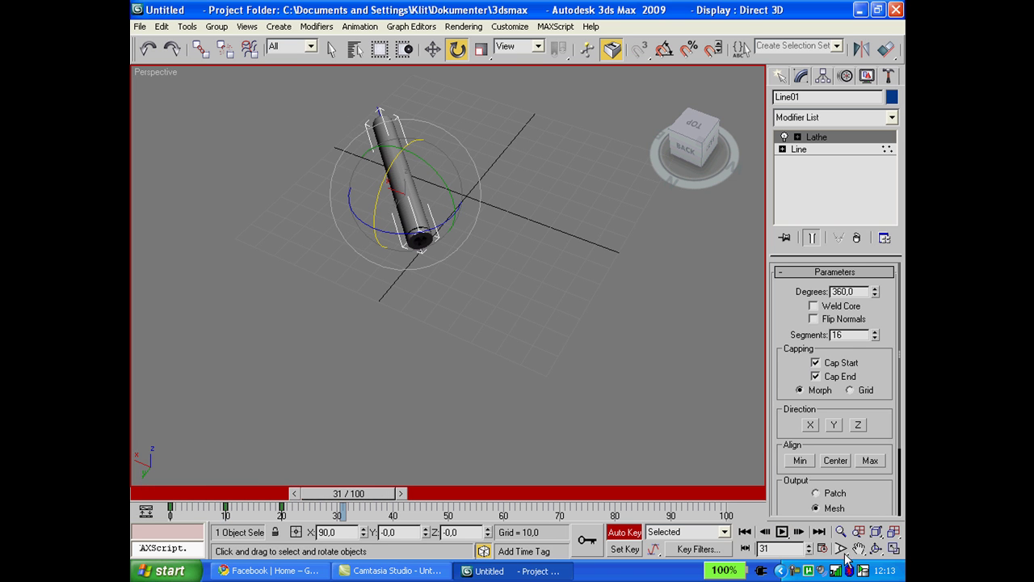
left_click(876, 549)
left_click_drag(517, 274, 550, 249)
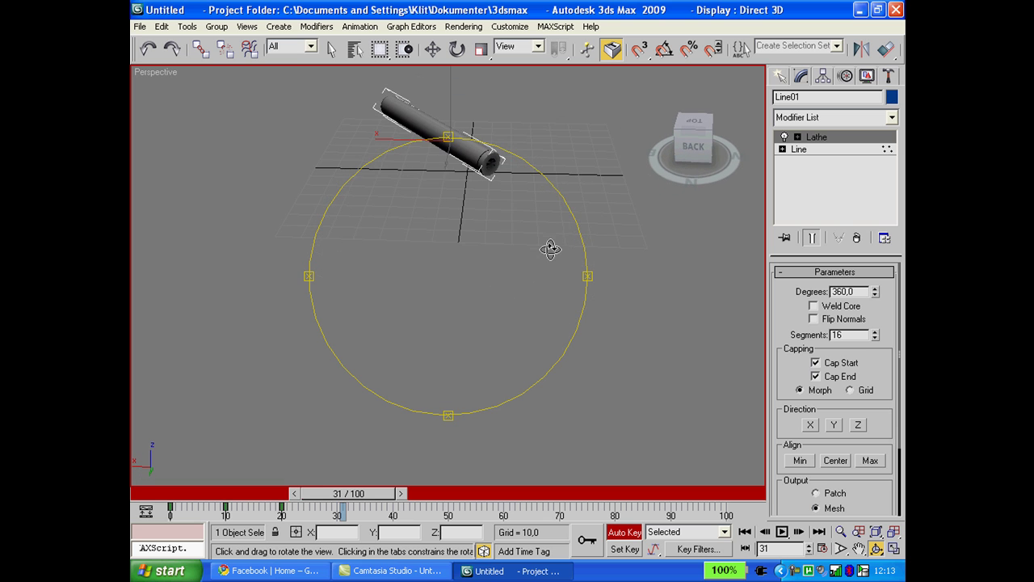
left_click(333, 49)
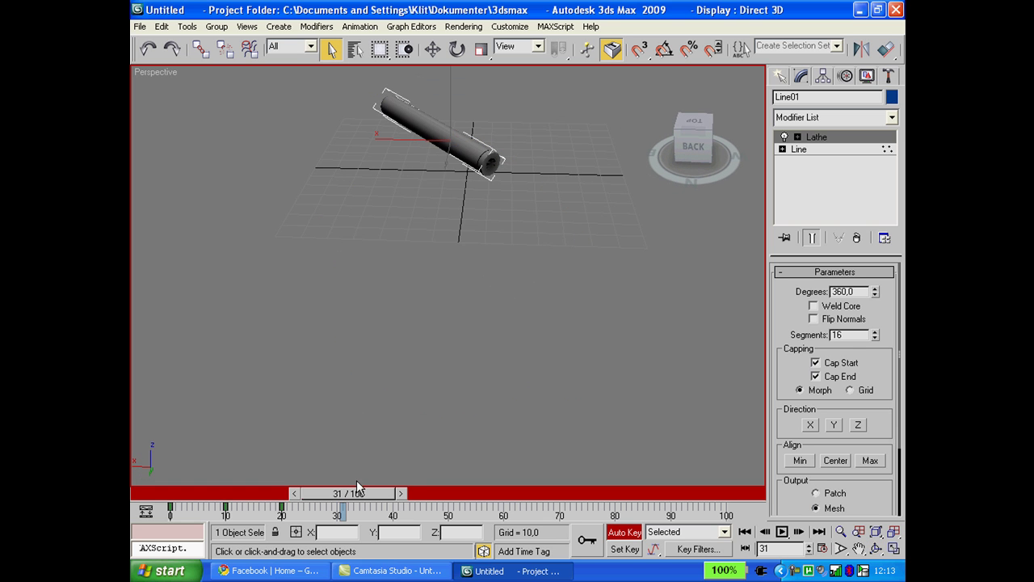
left_click_drag(349, 499, 319, 492)
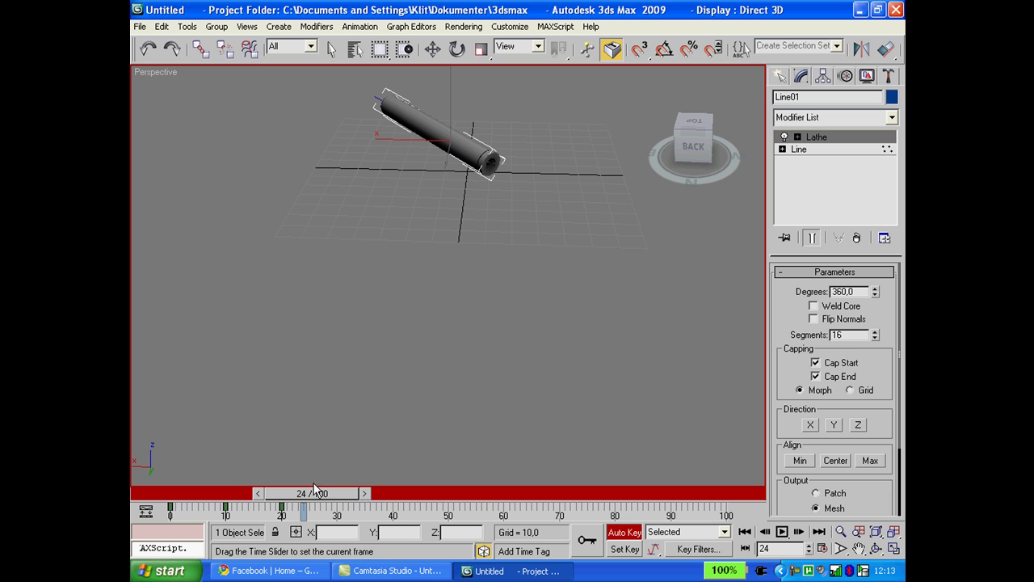
Spin the column about Z by about 120°, then key it lying horizontal at frame 27.
left_click(876, 550)
left_click_drag(499, 268, 487, 293)
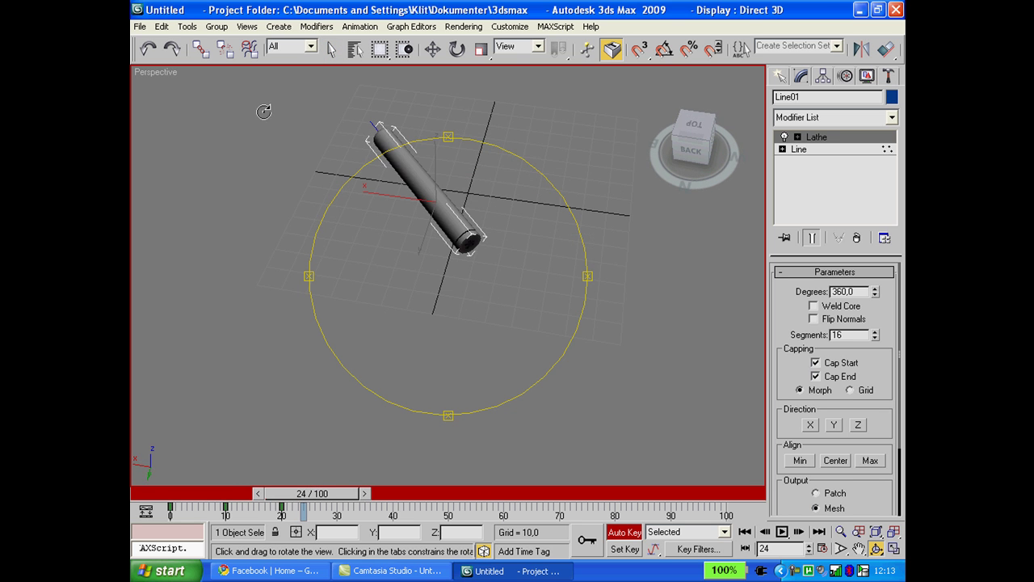
left_click(457, 49)
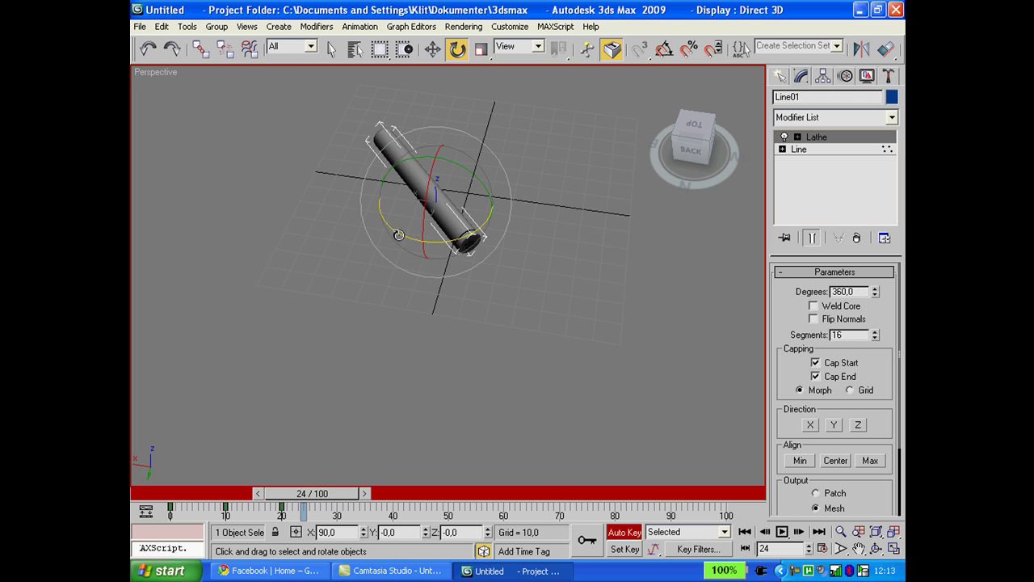
left_click_drag(397, 231, 425, 220)
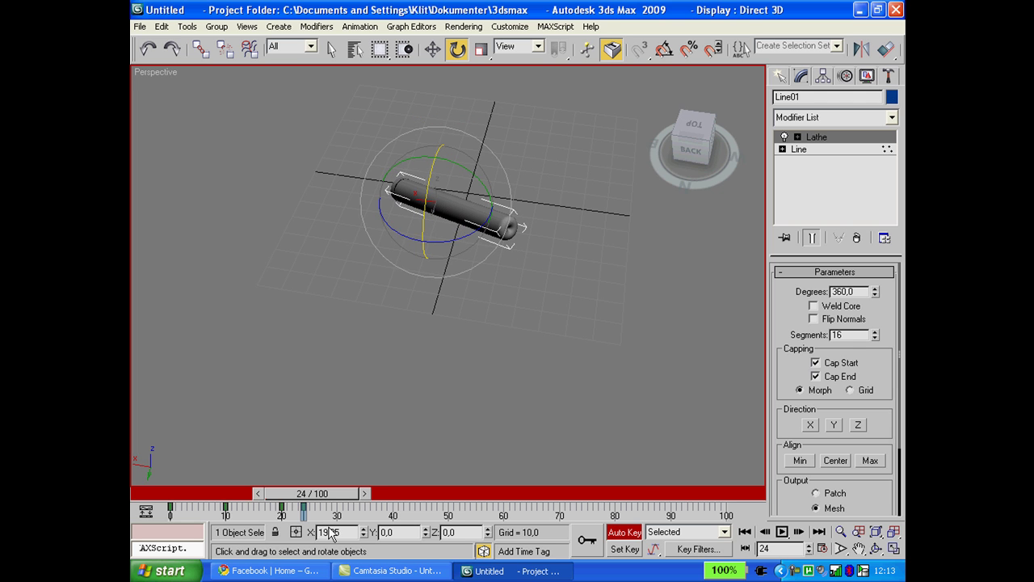
left_click_drag(324, 499, 338, 497)
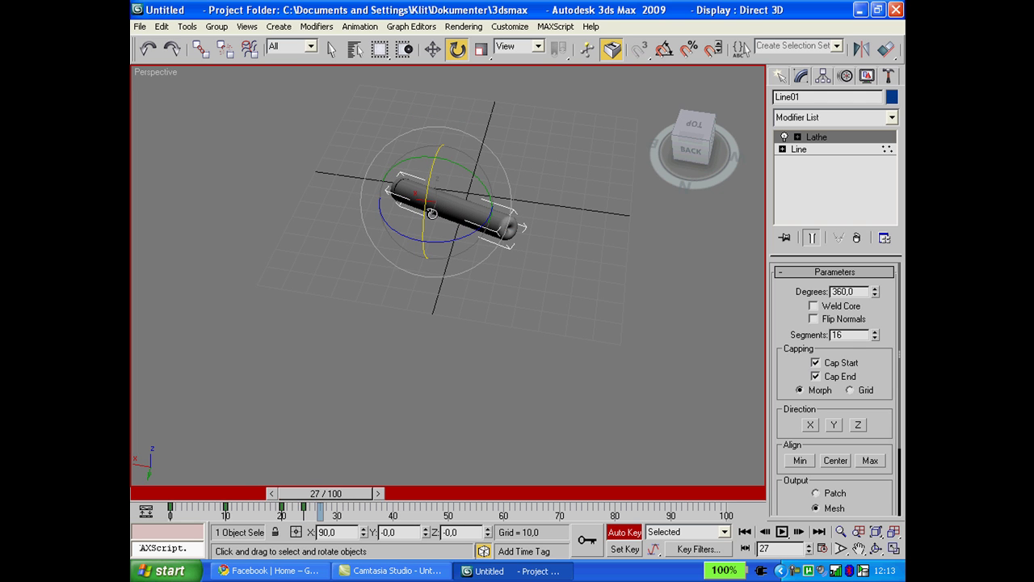
left_click_drag(397, 244, 499, 250)
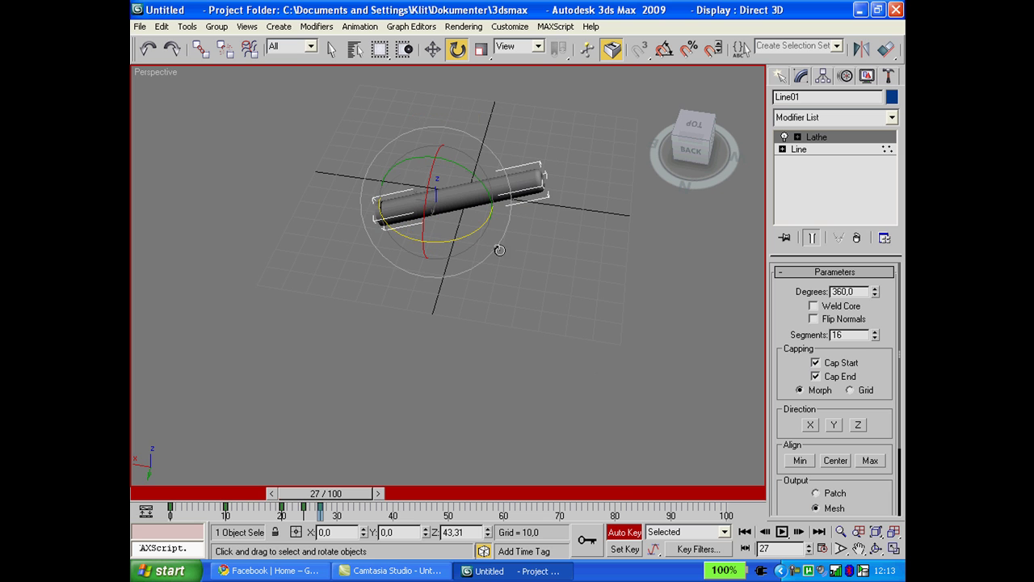
Play the bat swing from the start, stop it, and scrub back to frame 23.
left_click(745, 531)
left_click(782, 531)
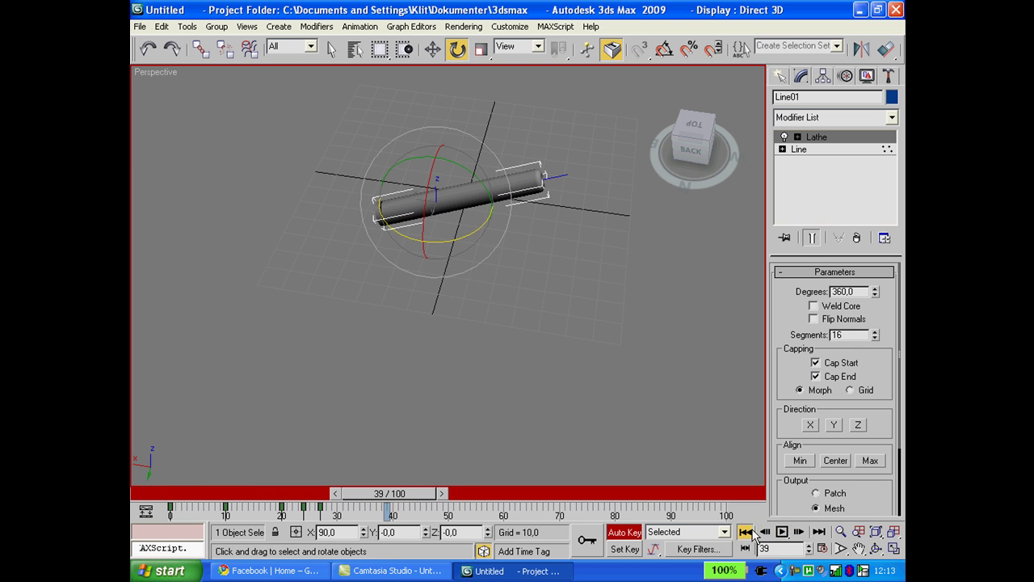
left_click(782, 531)
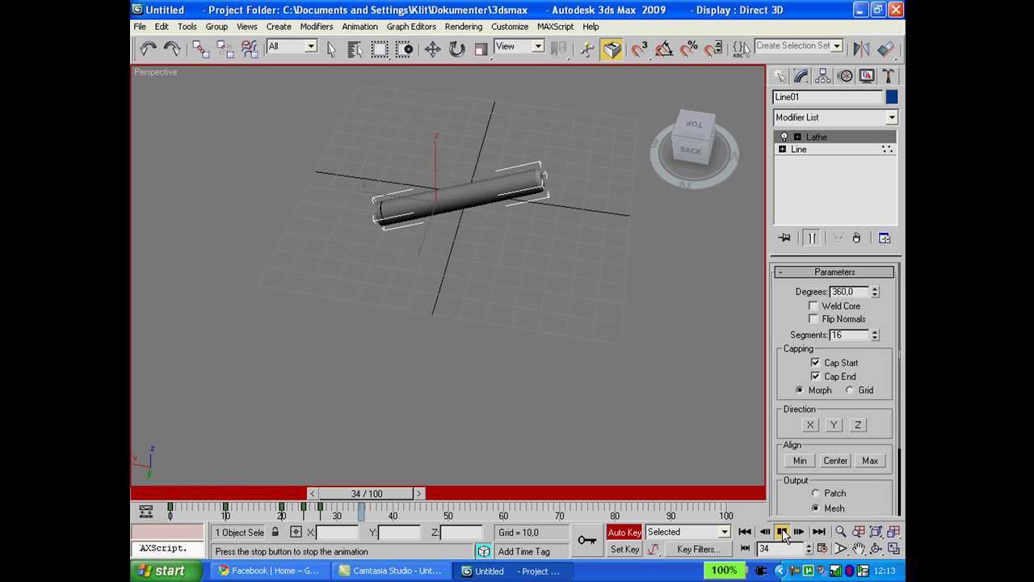
left_click_drag(400, 500, 350, 496)
Create a small Standard Primitives sphere near the grid centre.
left_click(875, 550)
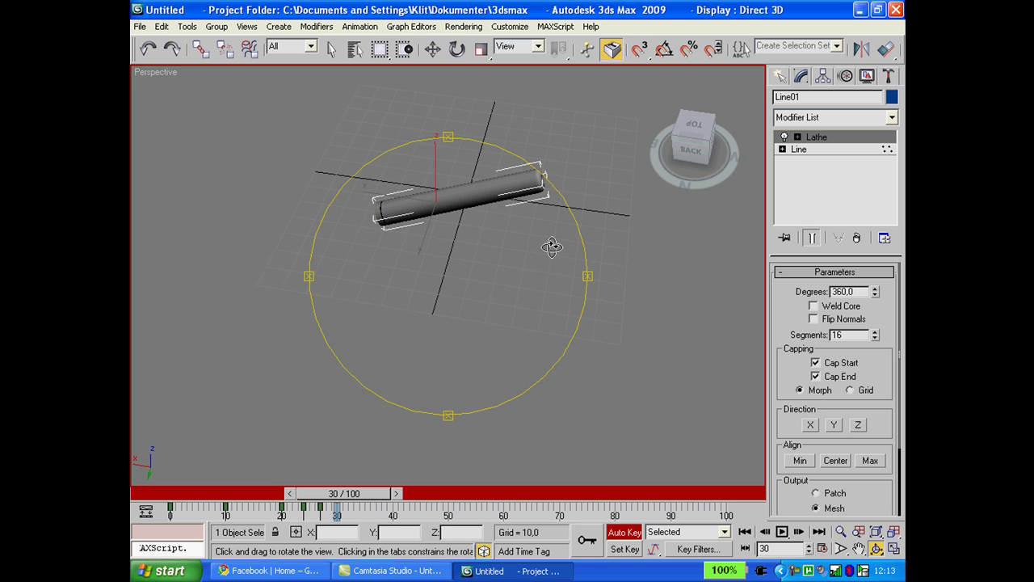
left_click_drag(552, 247, 448, 105)
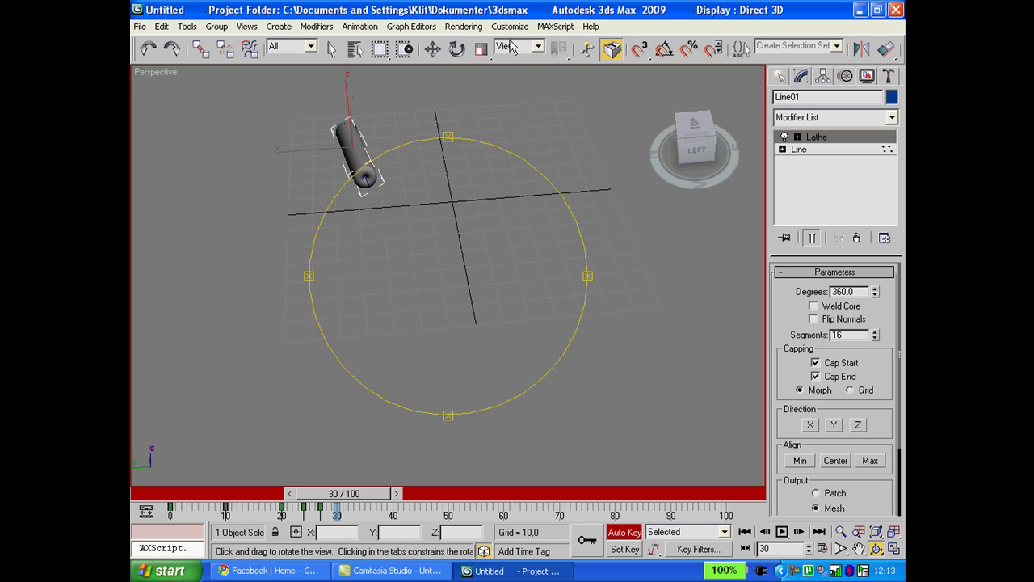
left_click(331, 50)
left_click(781, 77)
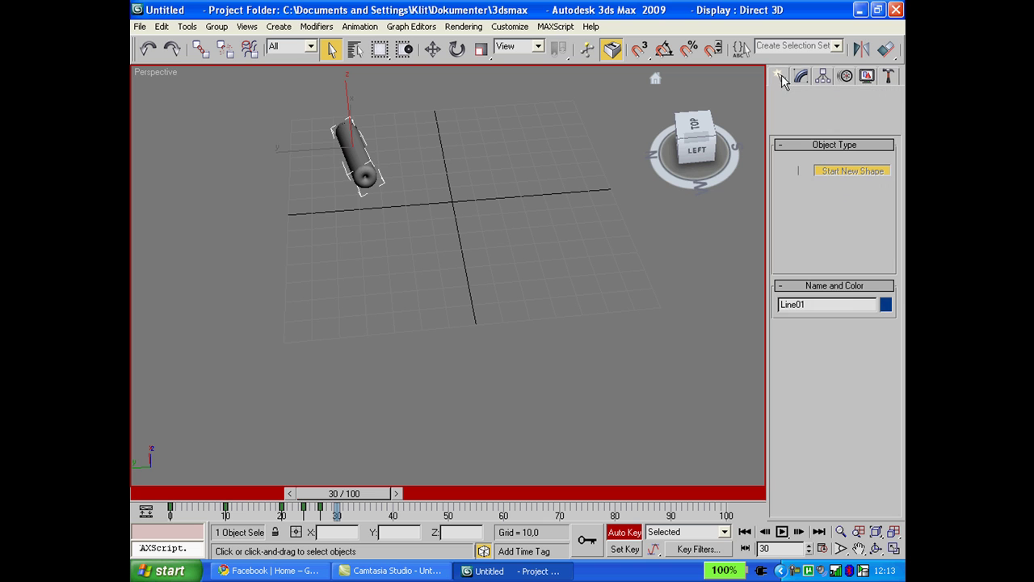
left_click(784, 102)
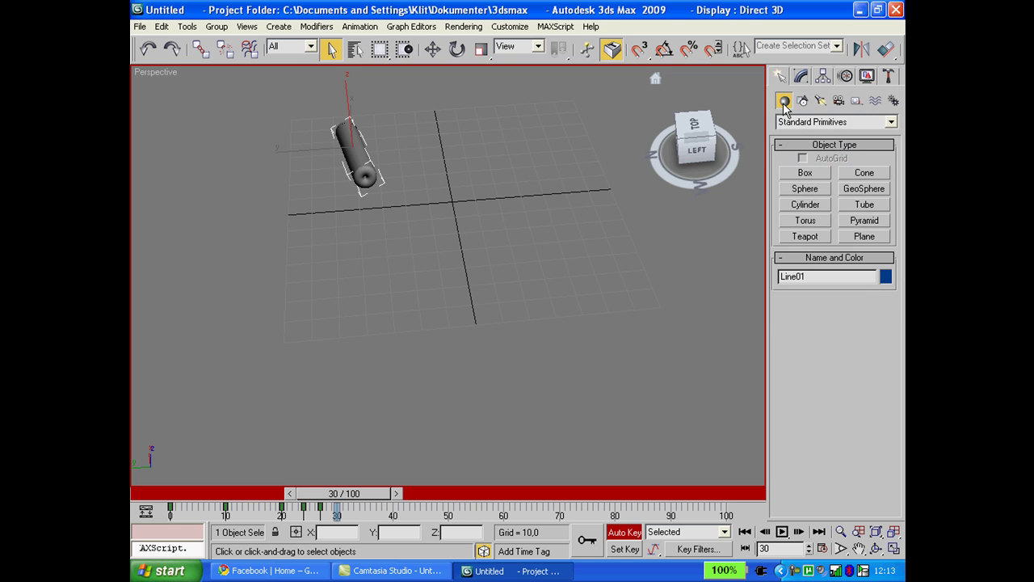
left_click(808, 173)
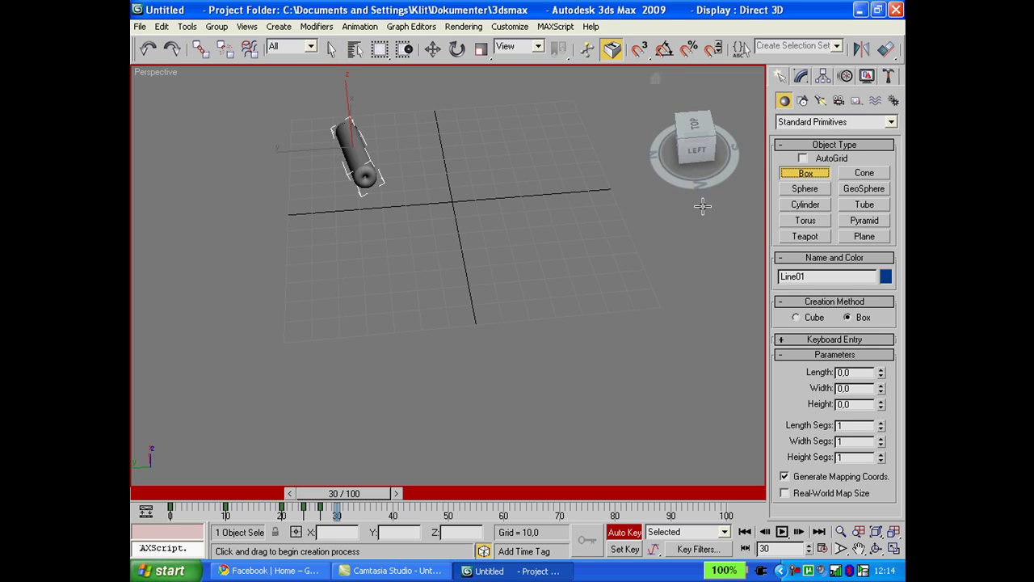
left_click(820, 188)
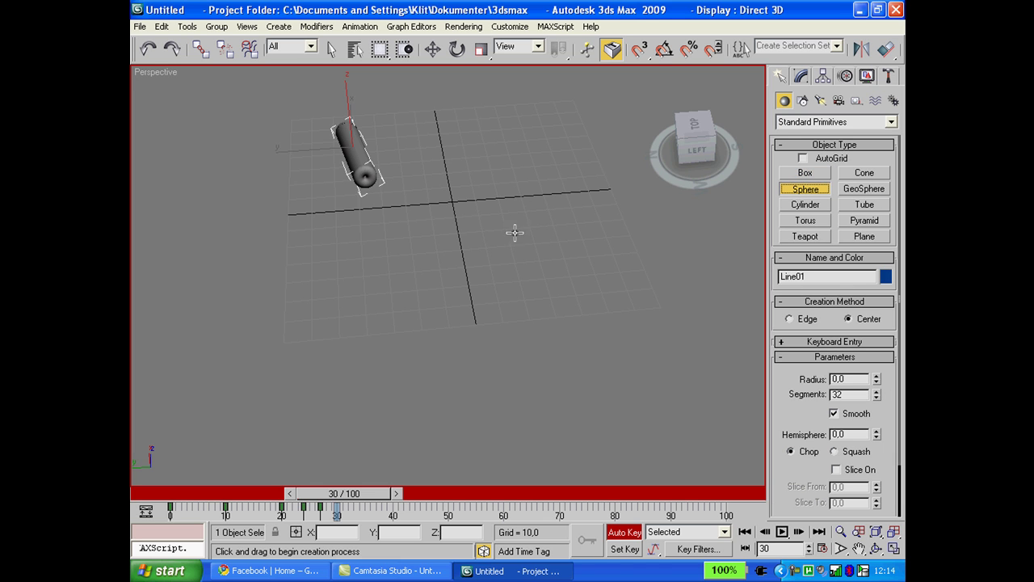
left_click_drag(467, 245, 469, 249)
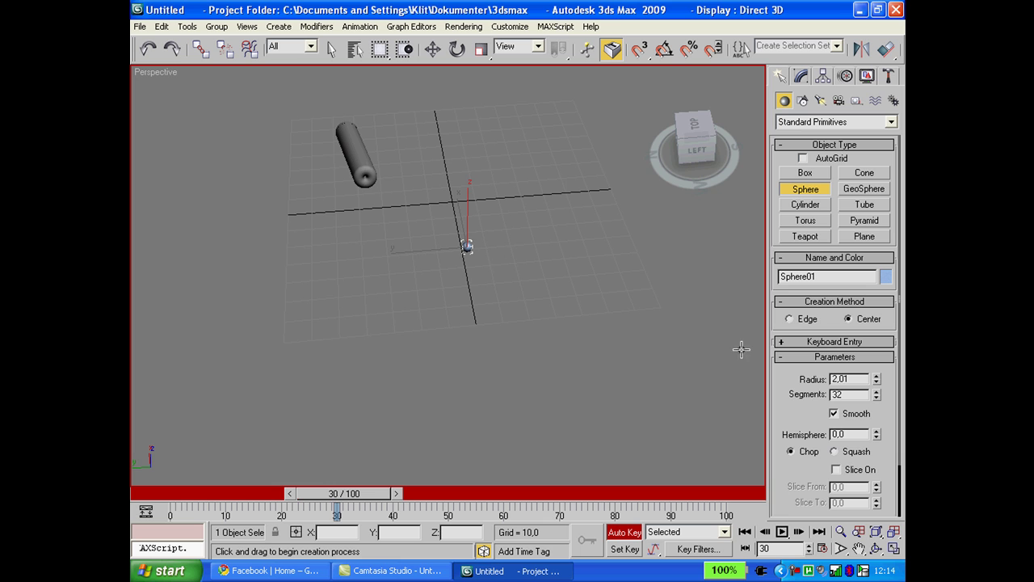
Move Sphere01 beside the bat's end, to X -39,437, Y 23,115, Z 51,036.
left_click(442, 57)
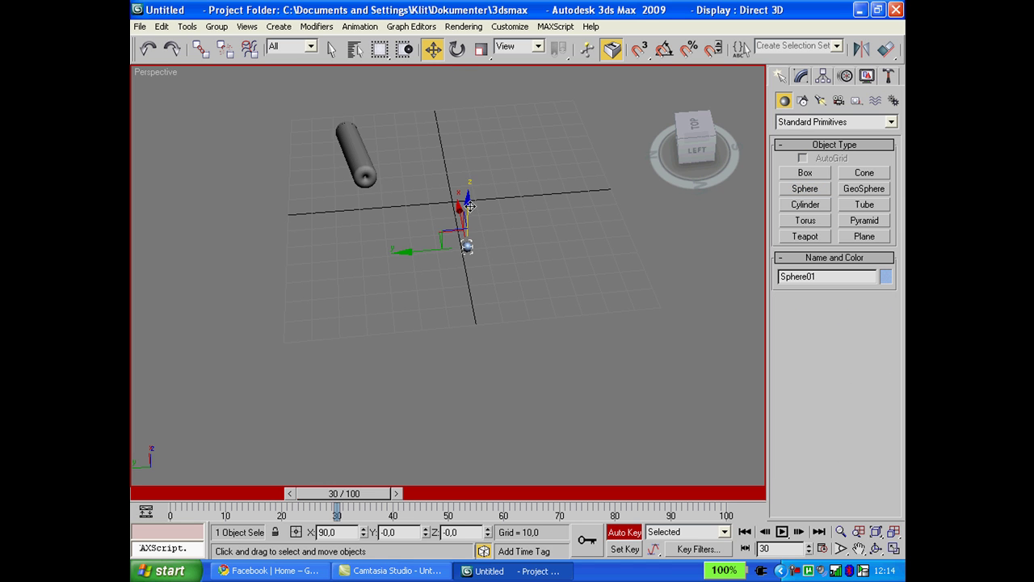
left_click_drag(467, 202, 471, 94)
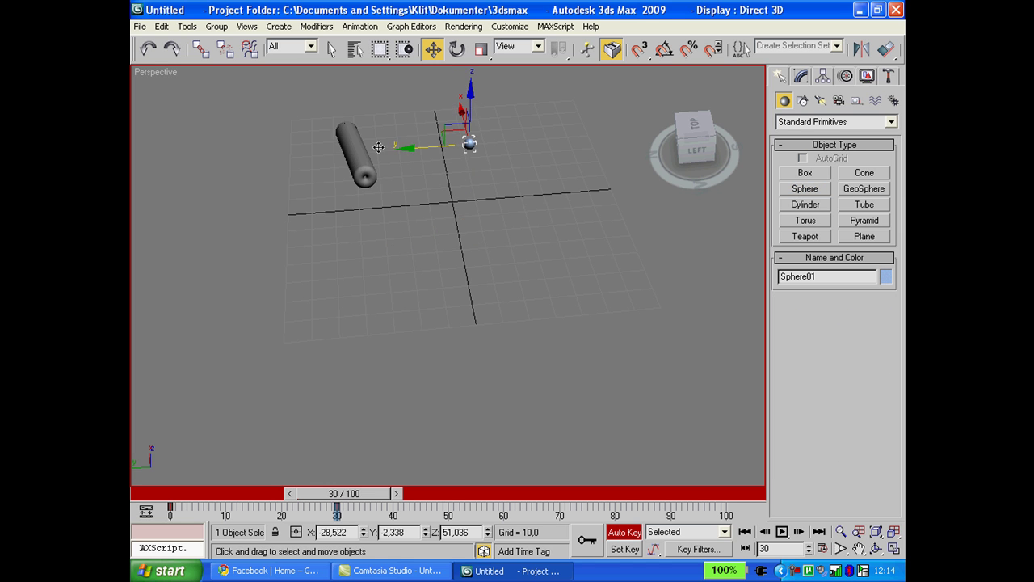
left_click_drag(409, 152, 334, 135)
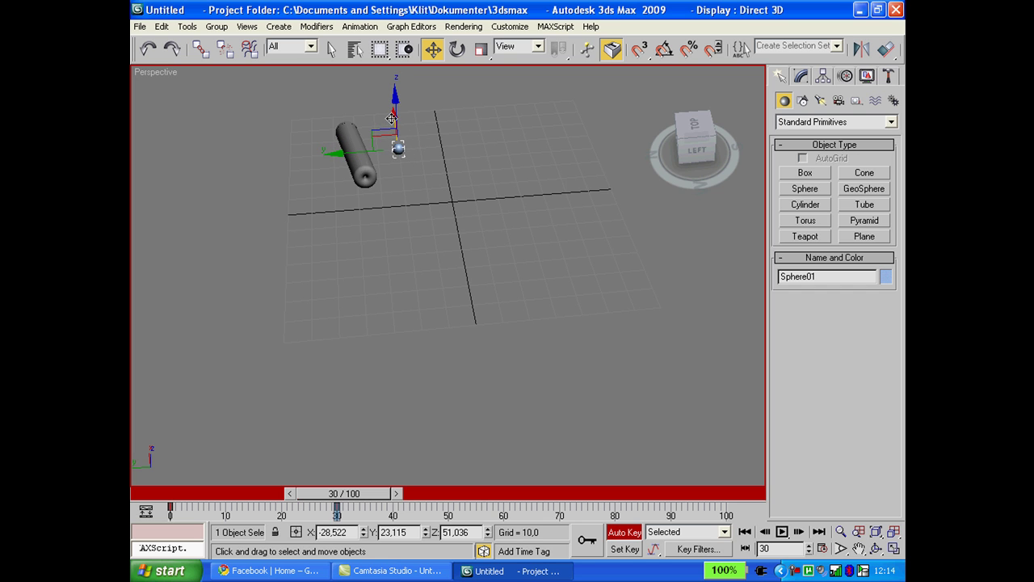
left_click_drag(391, 119, 395, 138)
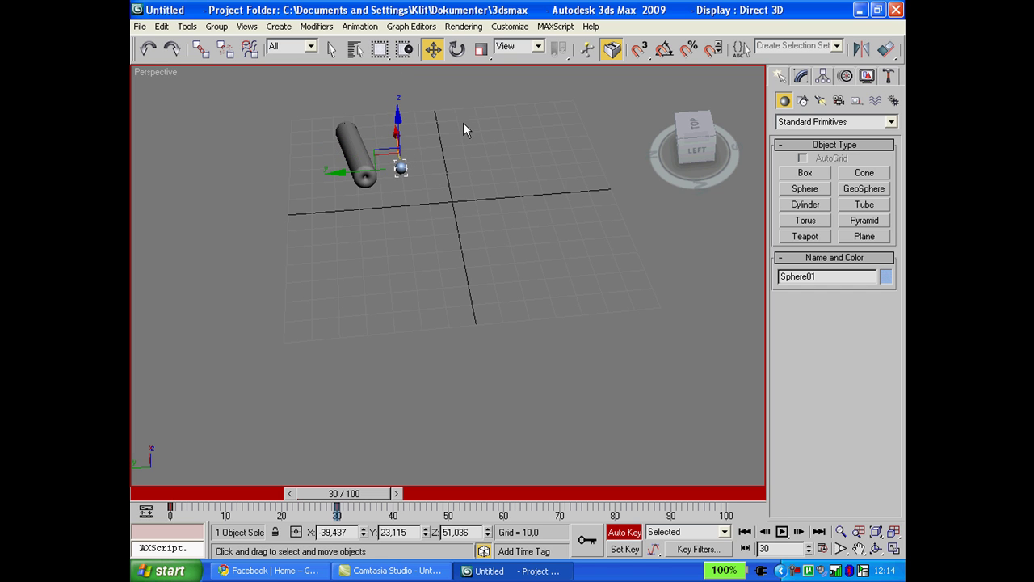
Set the diffuse colour of material slot 02 to bright yellow.
key("m")
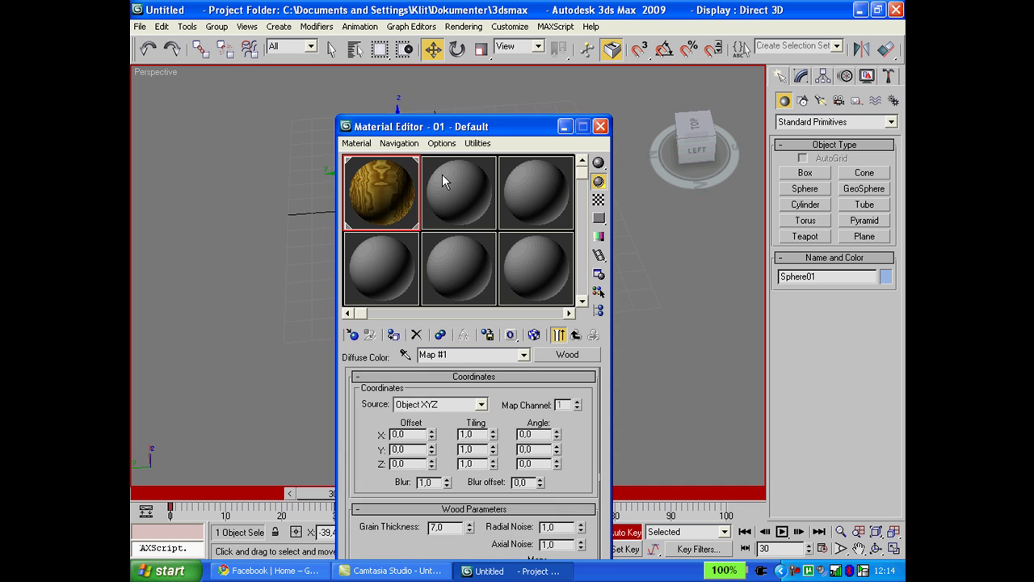
left_click(461, 174)
left_click_drag(461, 134, 433, 49)
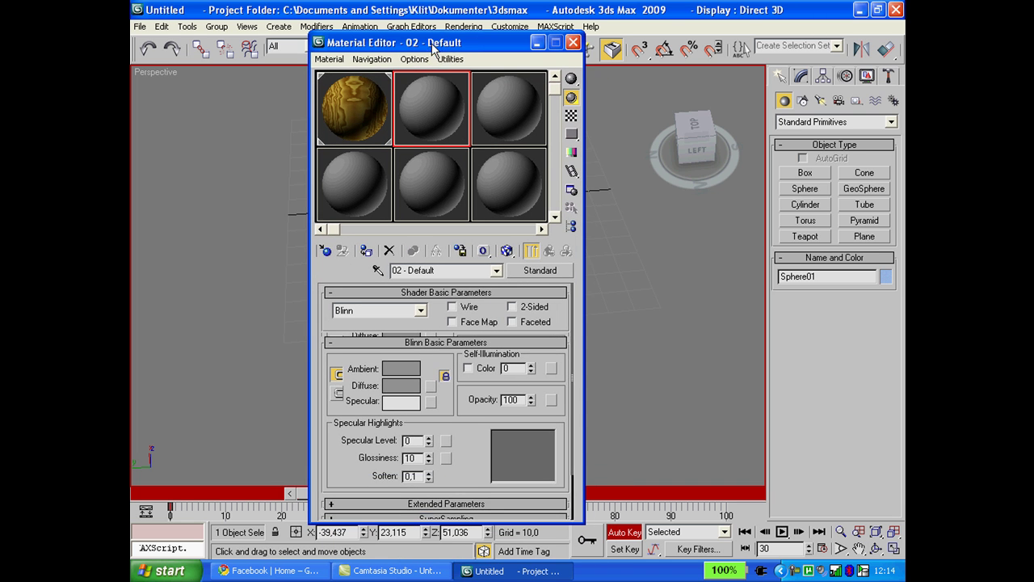
left_click(401, 385)
left_click_drag(472, 185, 454, 96)
left_click_drag(559, 154, 556, 109)
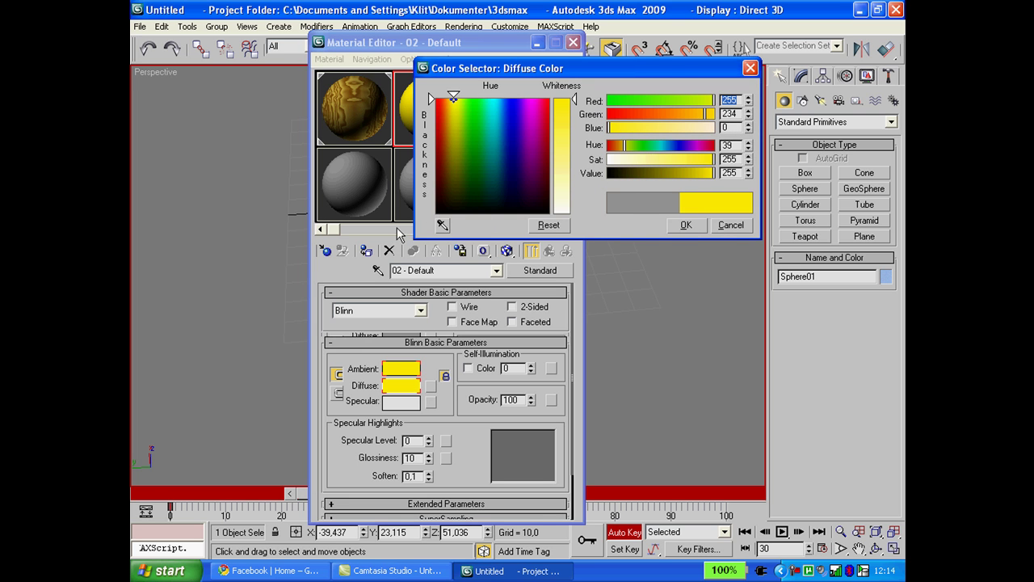
left_click(685, 227)
Apply the yellow material to Sphere01, close the Material Editor and zoom the view.
left_click_drag(483, 42, 501, 351)
left_click_drag(434, 246, 401, 167)
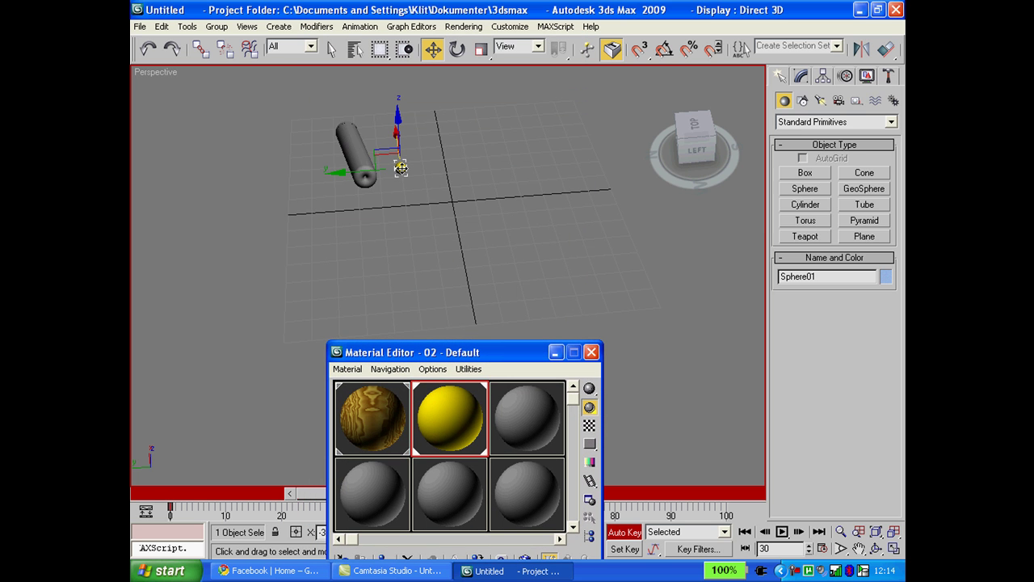
left_click(591, 353)
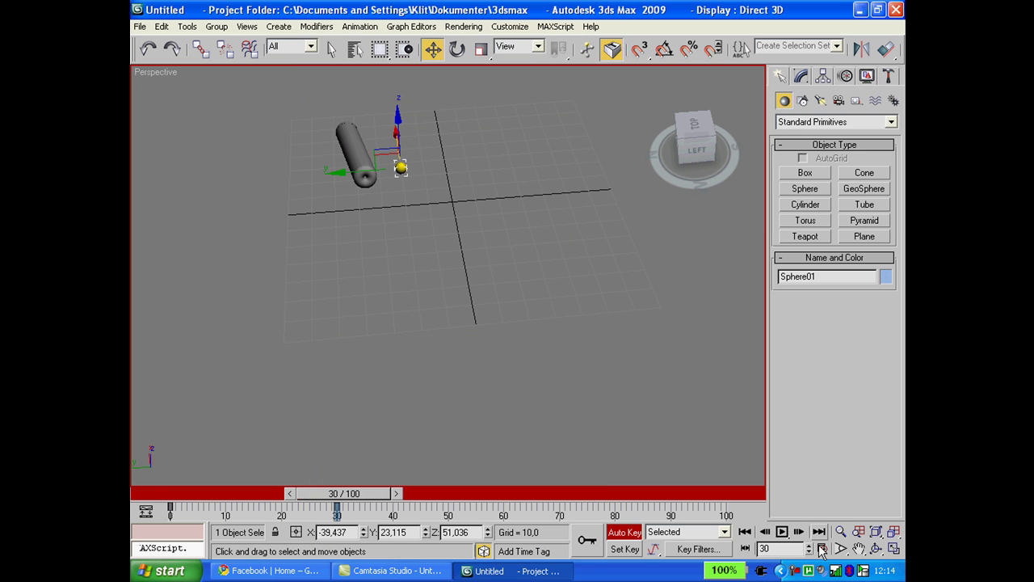
left_click(840, 531)
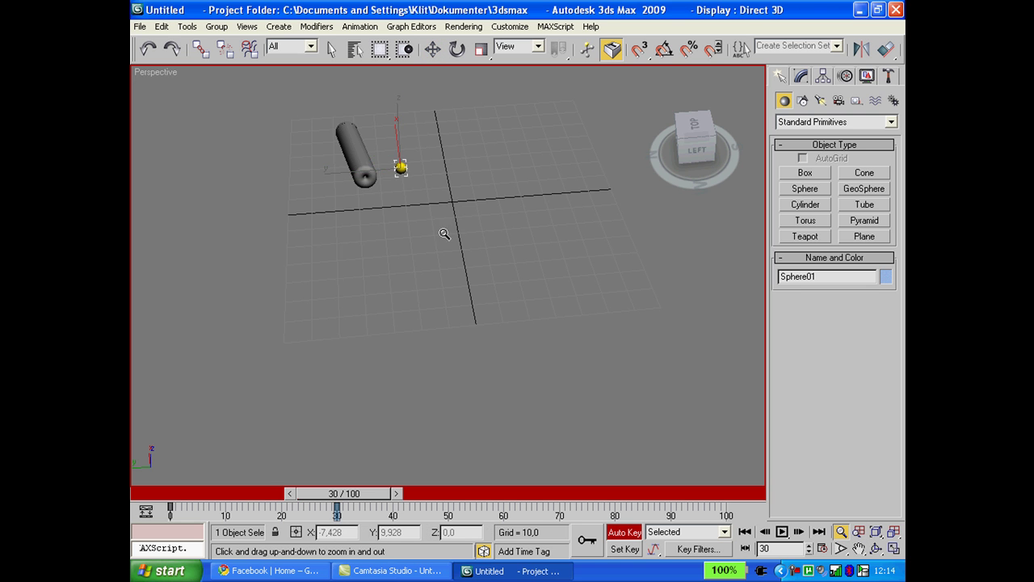
left_click_drag(444, 233, 774, 464)
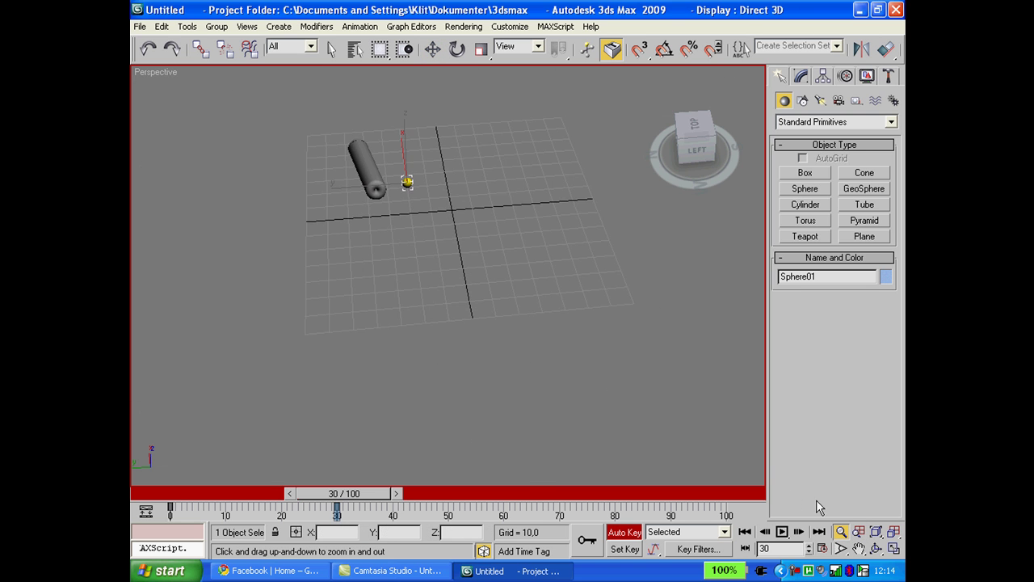
Zoom and orbit the perspective view, then scrub to frame 30 to check the bat's swing.
left_click_drag(817, 506, 517, 210)
left_click(876, 548)
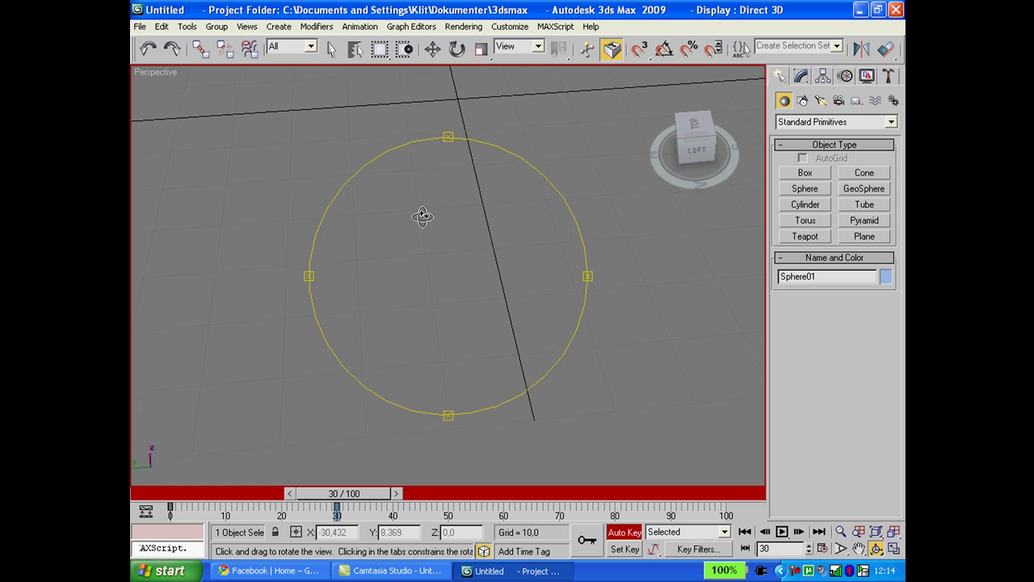
left_click_drag(422, 217, 455, 113)
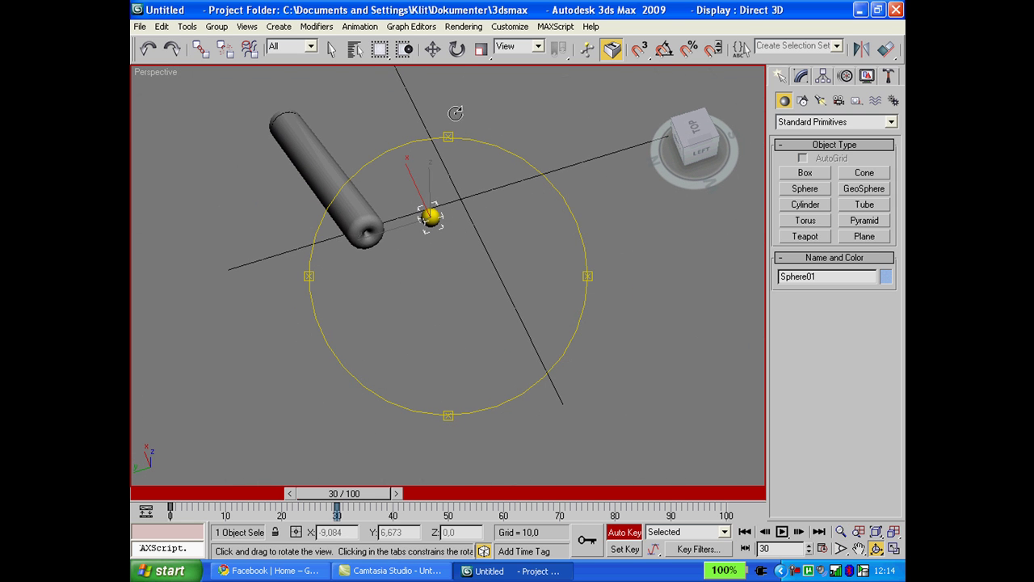
left_click(433, 49)
left_click_drag(345, 502, 305, 495)
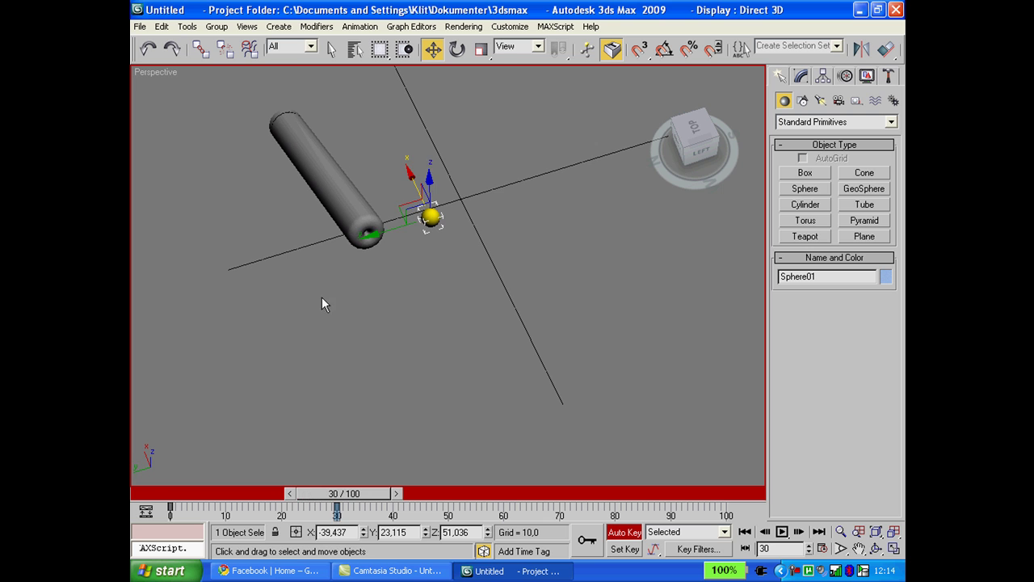
Move Sphere01 along X and Y to the bat's tip, at X -28,535, Y 31,185.
left_click(795, 568)
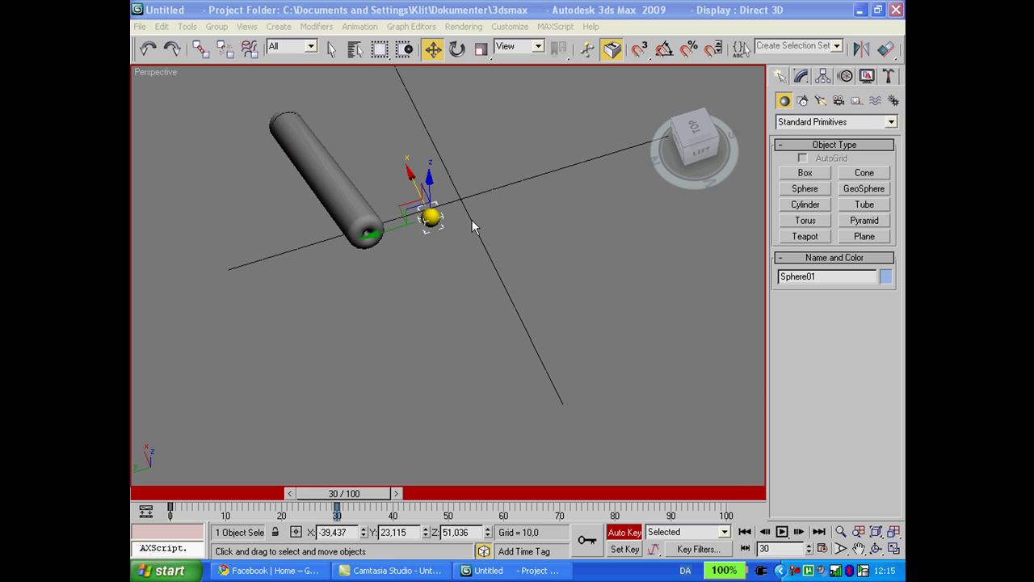
left_click_drag(376, 234, 348, 246)
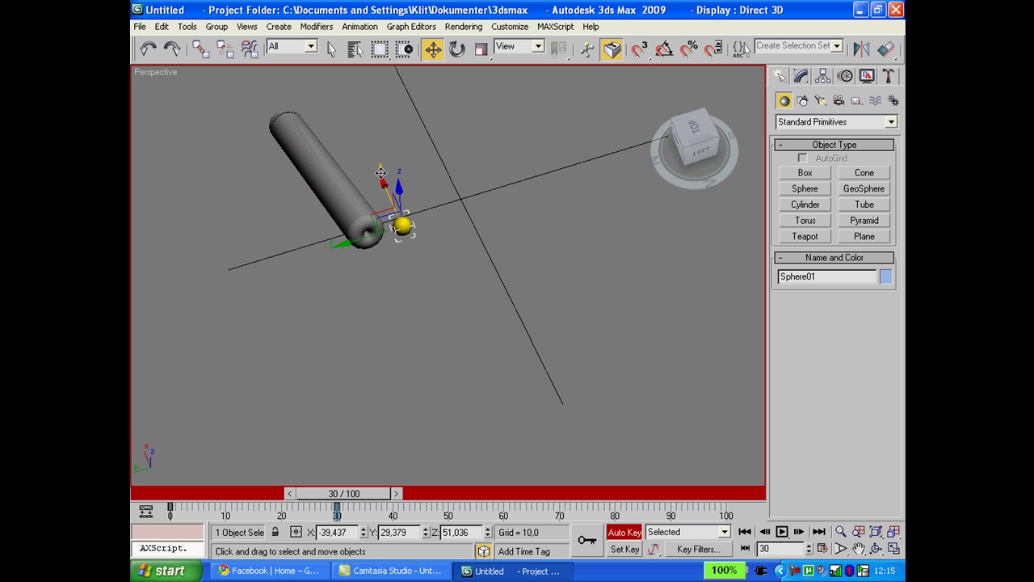
left_click_drag(396, 193, 320, 248)
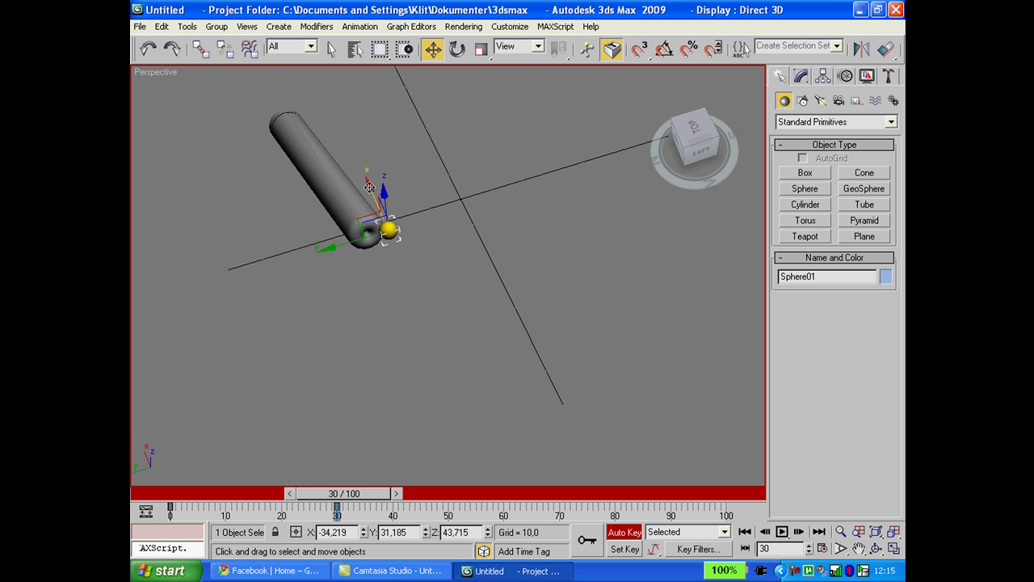
mouse_move(369, 187)
left_mouse_down()
mouse_move(362, 167)
mouse_move(353, 175)
mouse_move(374, 195)
mouse_move(376, 186)
left_mouse_up()
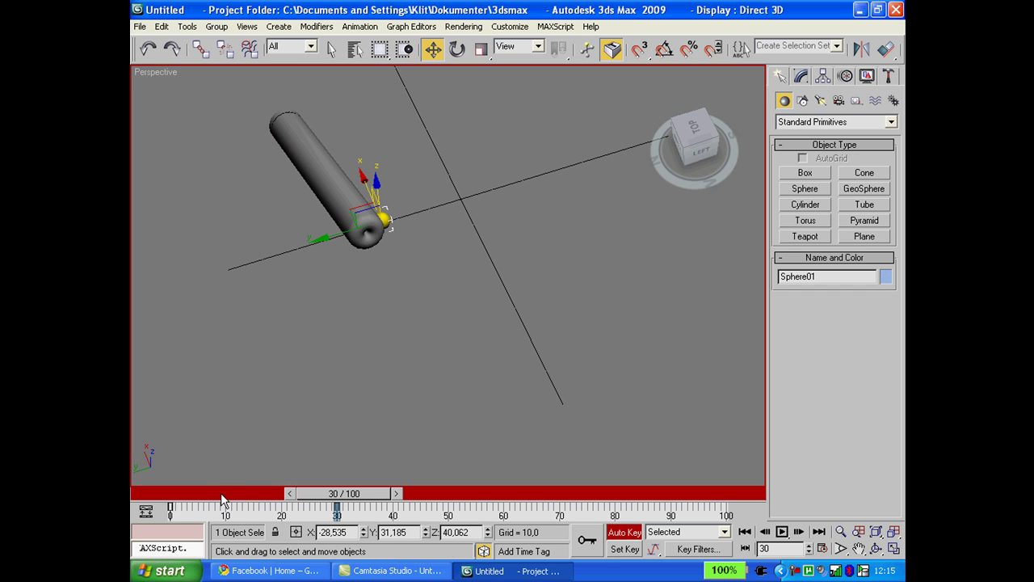
Play back the animation, then drag the ball's frame-30 key back to frame 28.
left_click(744, 531)
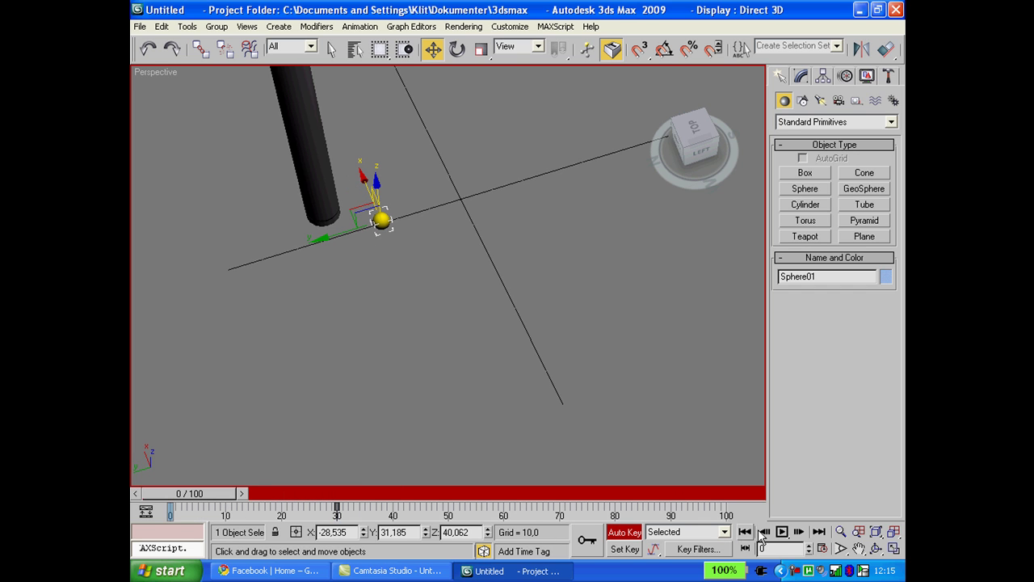
left_click(781, 532)
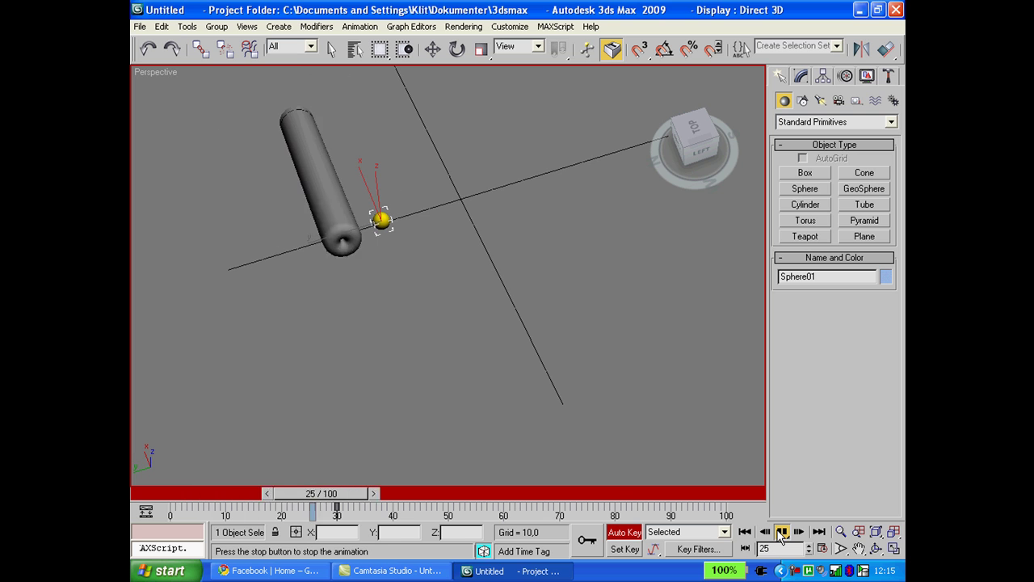
left_click(782, 532)
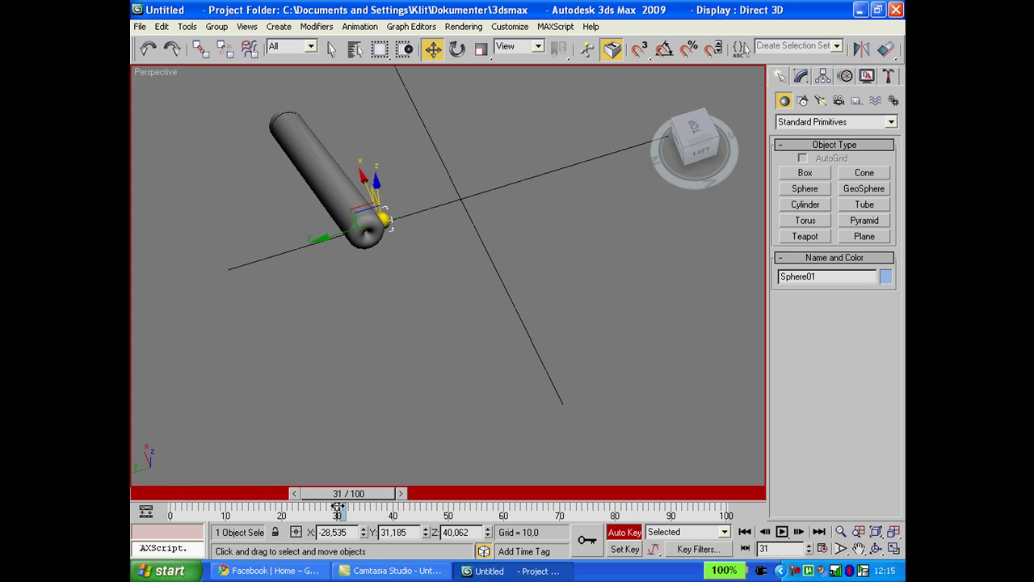
left_click_drag(337, 506, 326, 507)
left_click(294, 493)
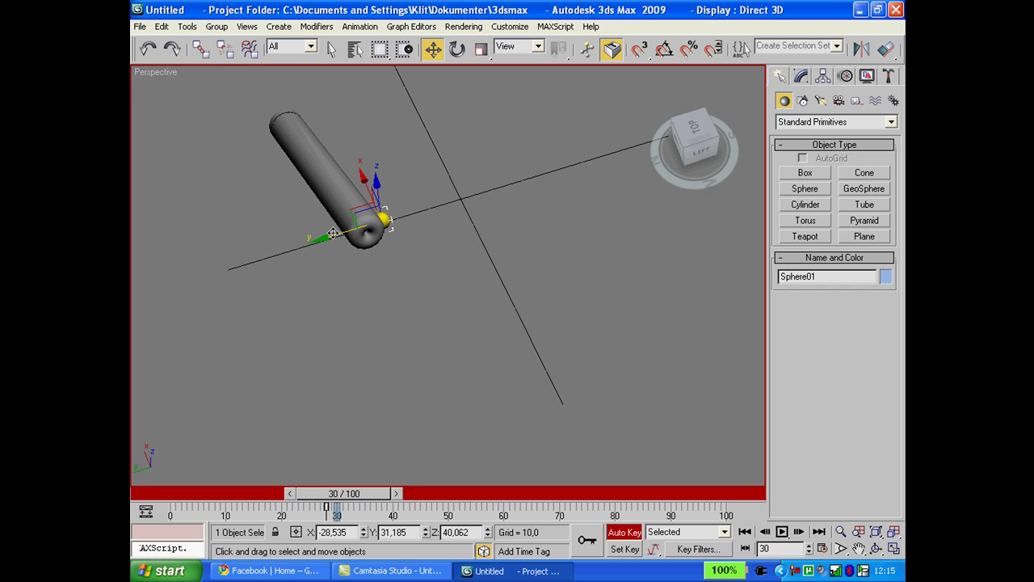
With Auto Key, move the ball up and away from the bat at frames 30 and 34.
left_click_drag(328, 236, 354, 224)
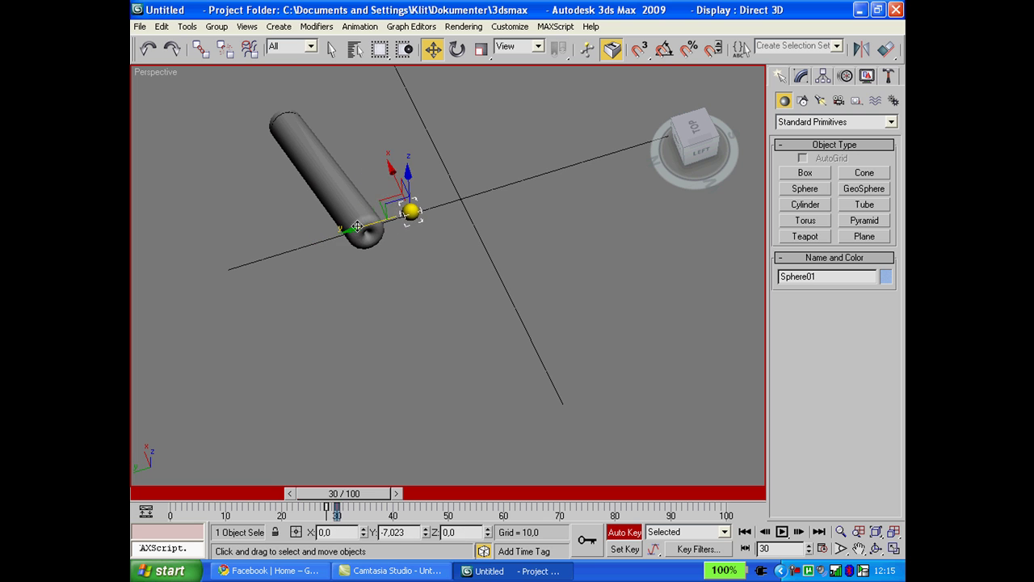
left_click_drag(408, 175, 408, 158)
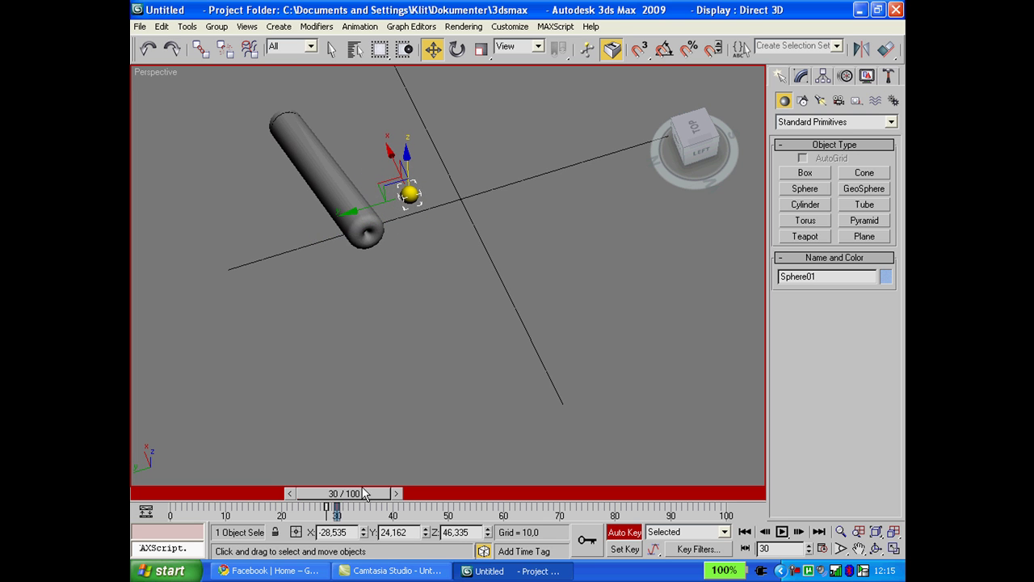
left_click_drag(352, 496, 367, 496)
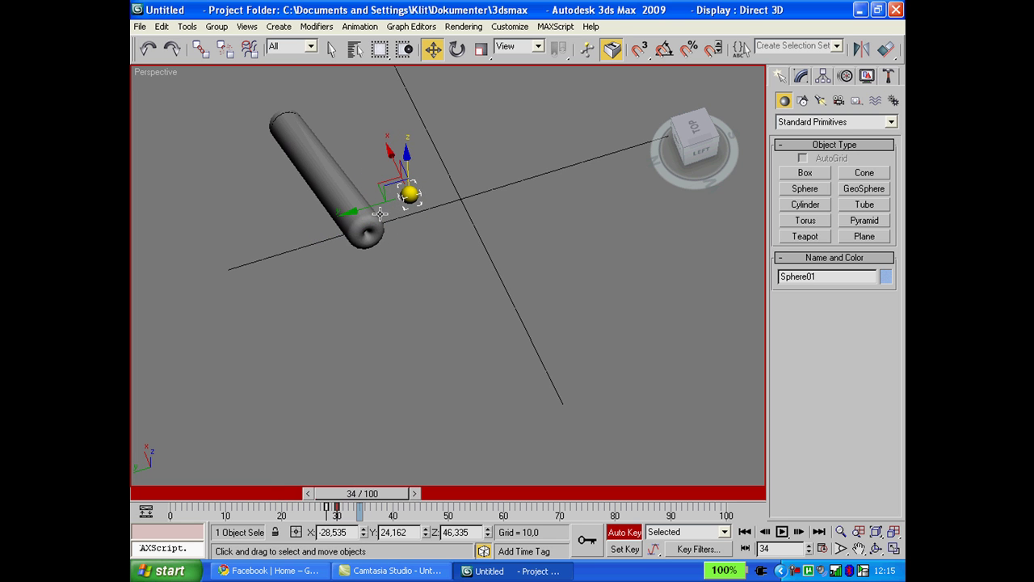
left_click_drag(356, 213, 517, 165)
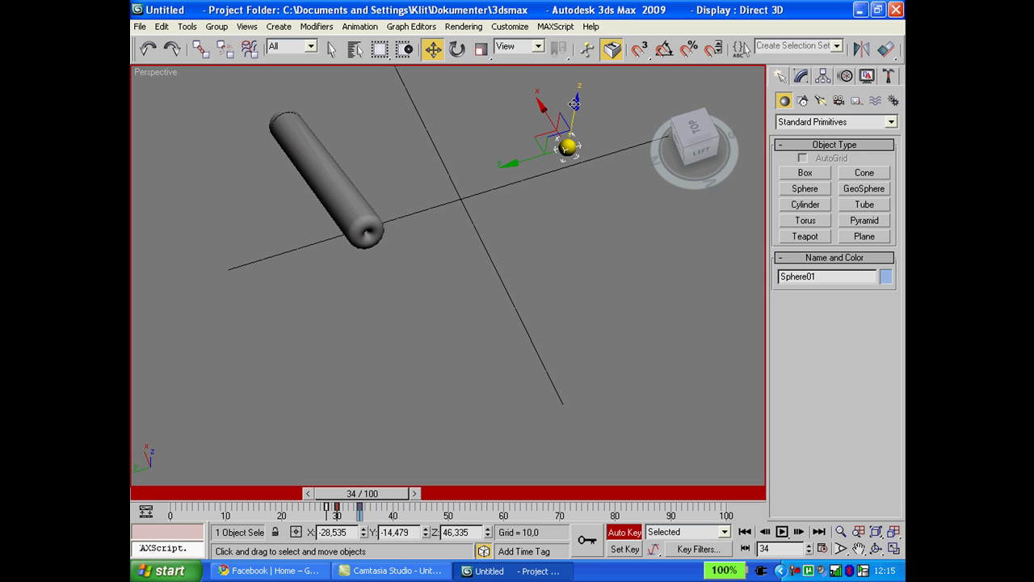
At frame 38, carry the ball farther off and higher, reaching Y -60,942.
left_click(876, 549)
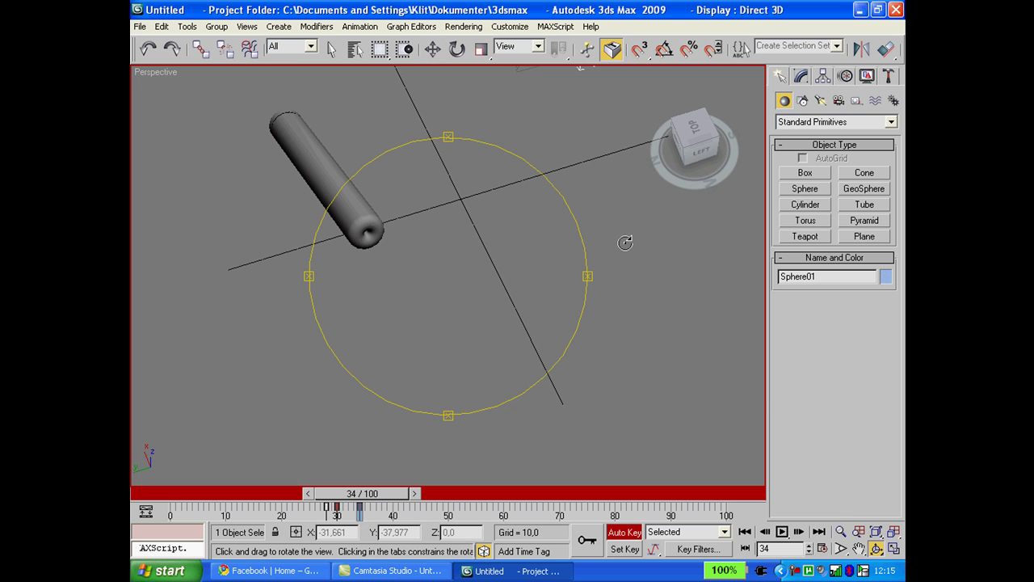
mouse_move(624, 242)
left_mouse_down()
mouse_move(619, 212)
mouse_move(630, 229)
left_mouse_up()
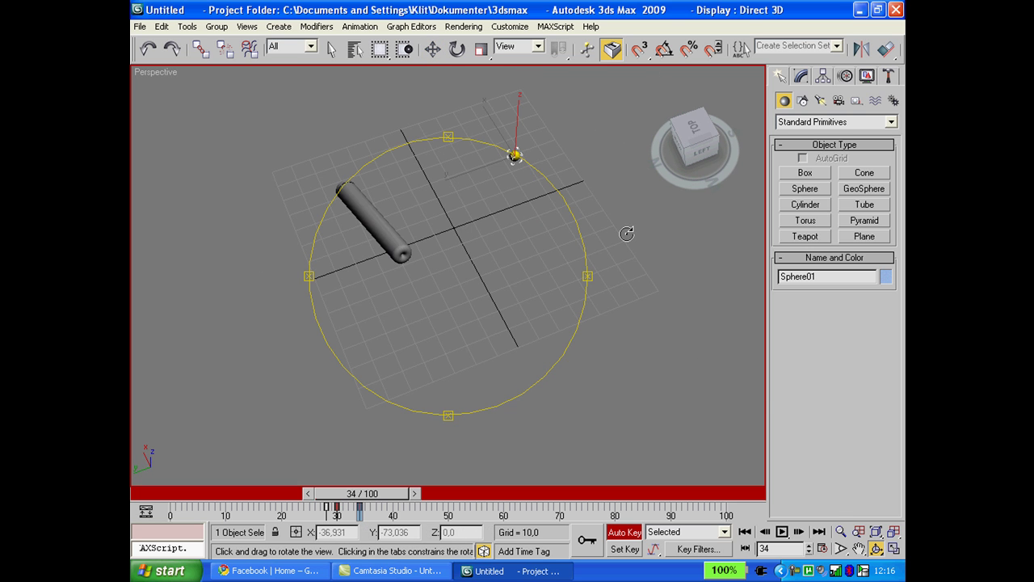
left_click(432, 48)
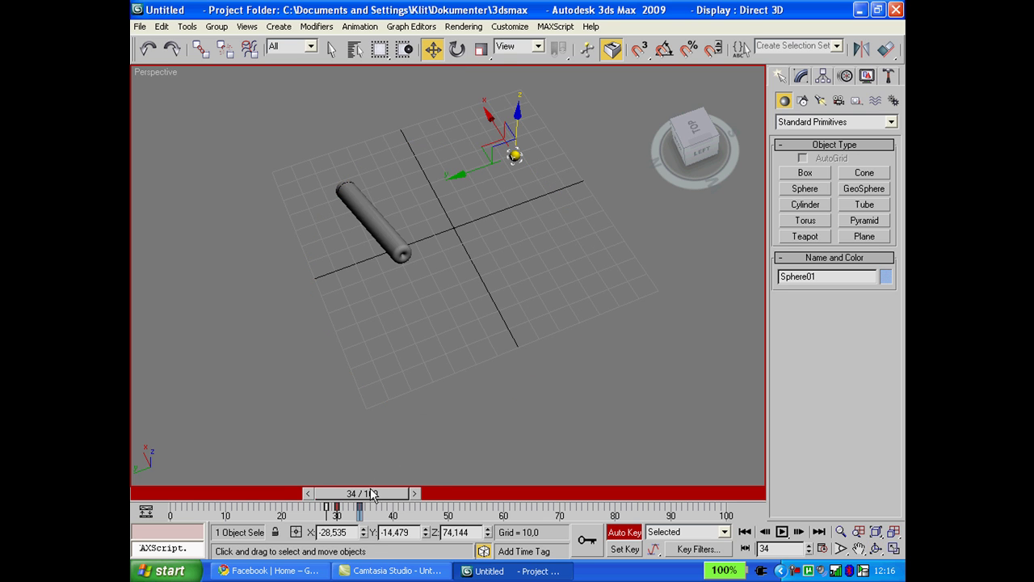
left_click_drag(371, 494, 395, 495)
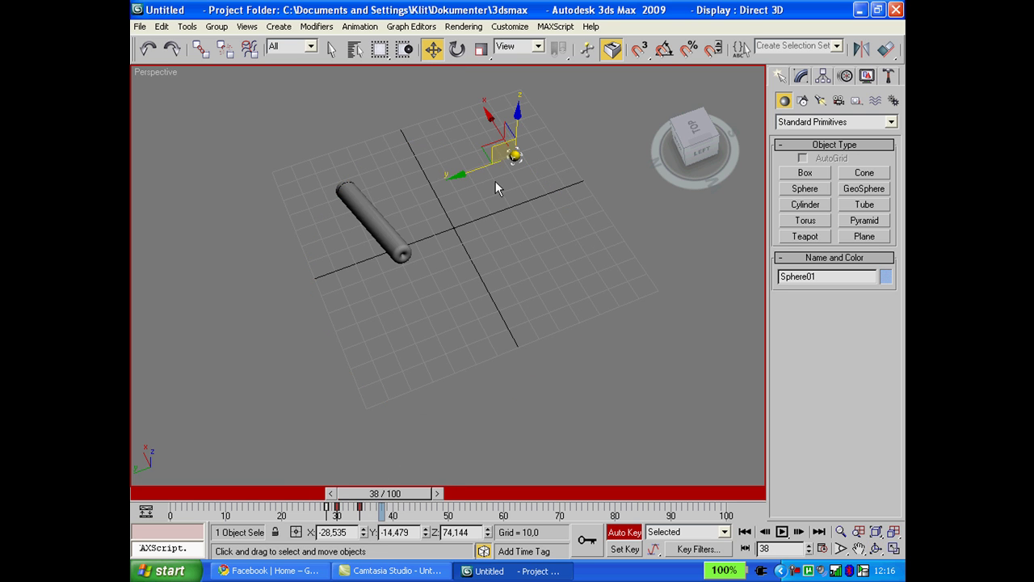
left_click_drag(459, 175, 581, 122)
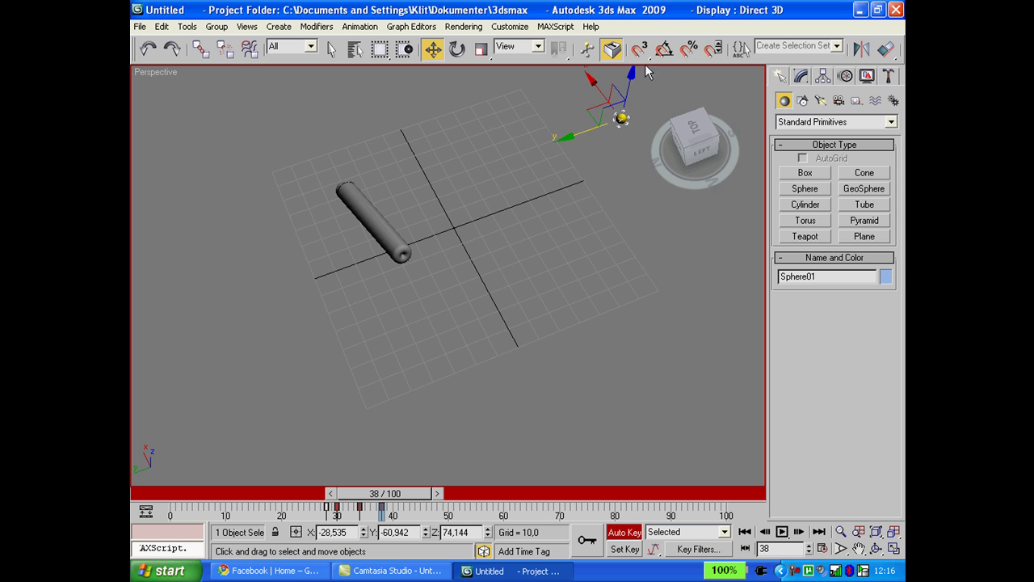
left_click_drag(633, 73, 659, 34)
Play the animation from the start to check the hit, then return to frame 0.
left_click(745, 531)
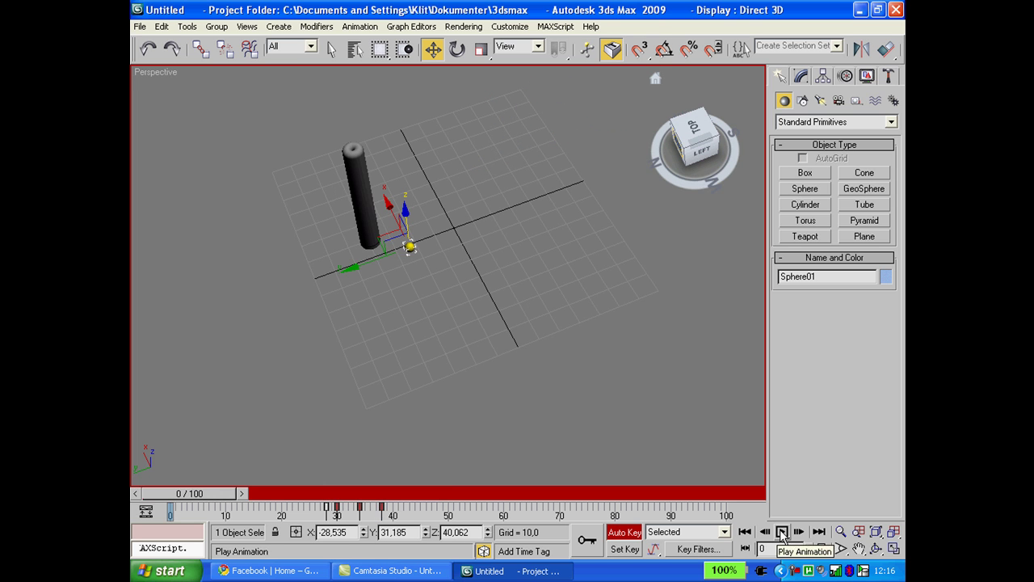
left_click(782, 531)
left_click(782, 531)
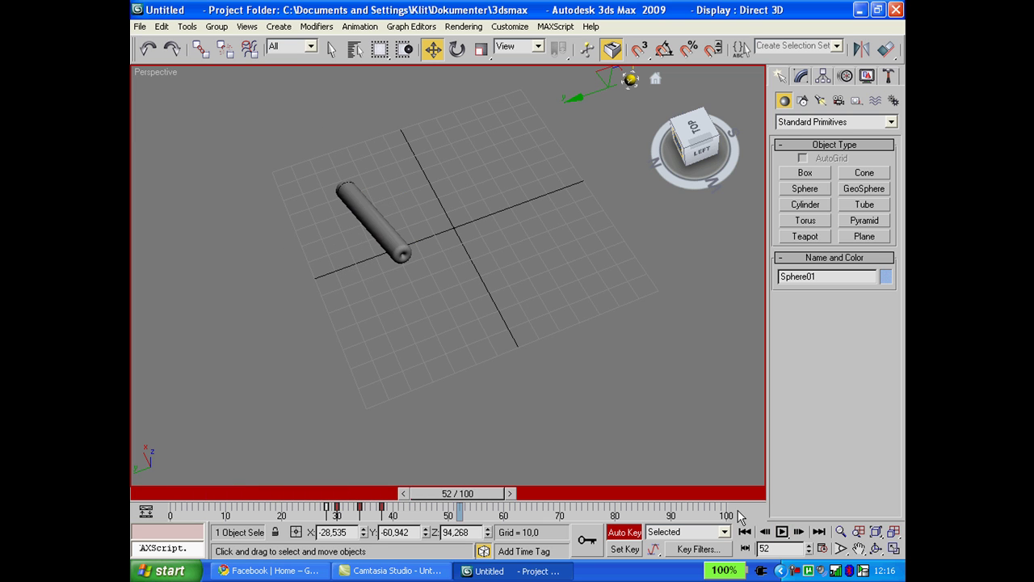
left_click(744, 531)
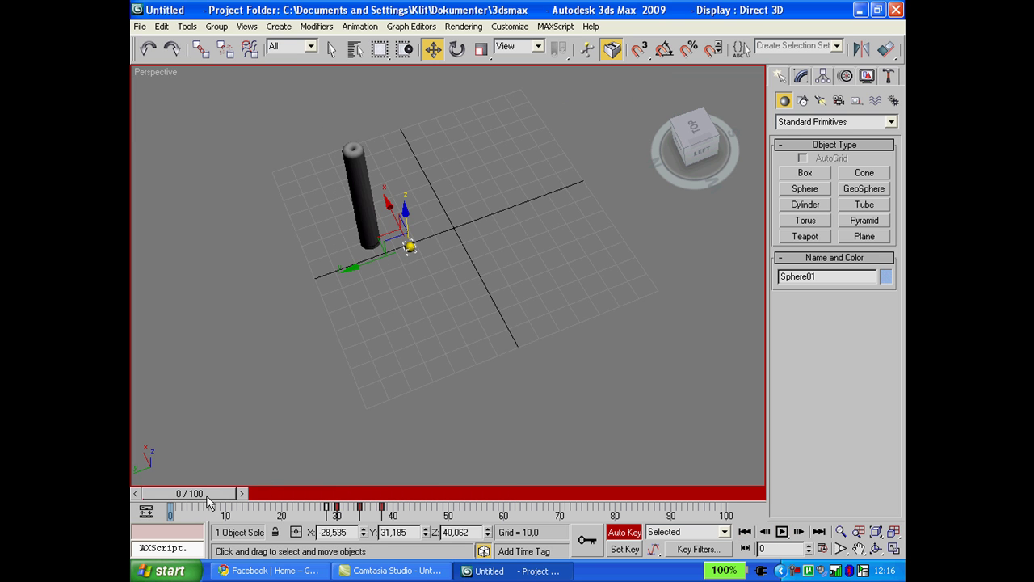
In Render Setup, set the time output to a range of frames 0 to 50.
left_click_drag(212, 494, 150, 453)
key("w")
left_click(454, 27)
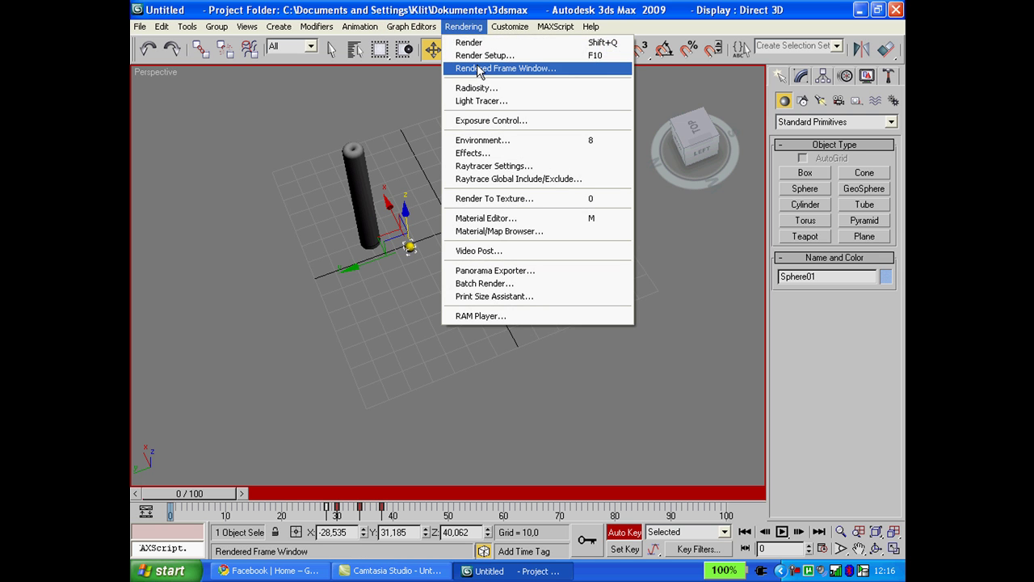
left_click(477, 56)
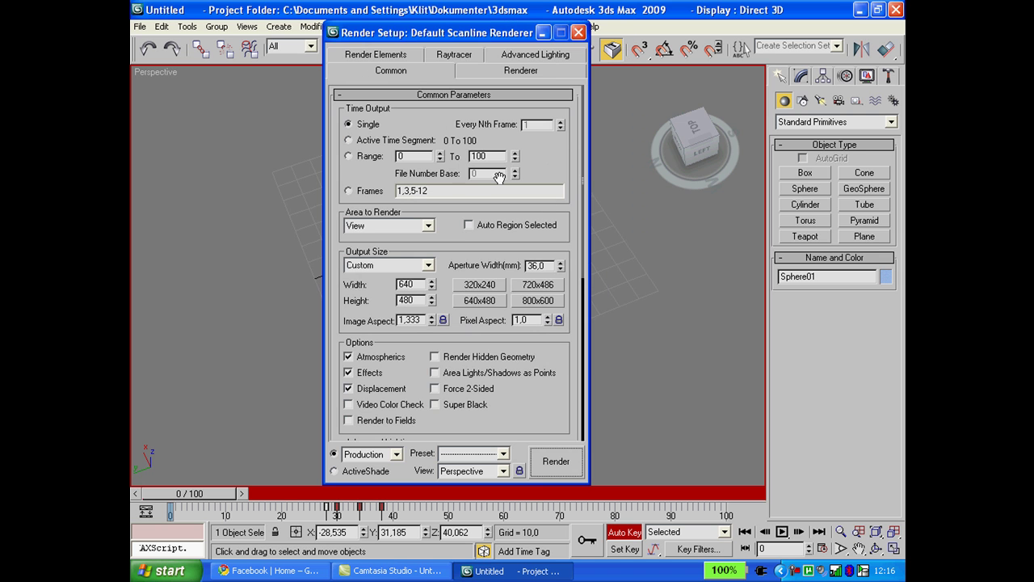
left_click(361, 160)
double_click(487, 157)
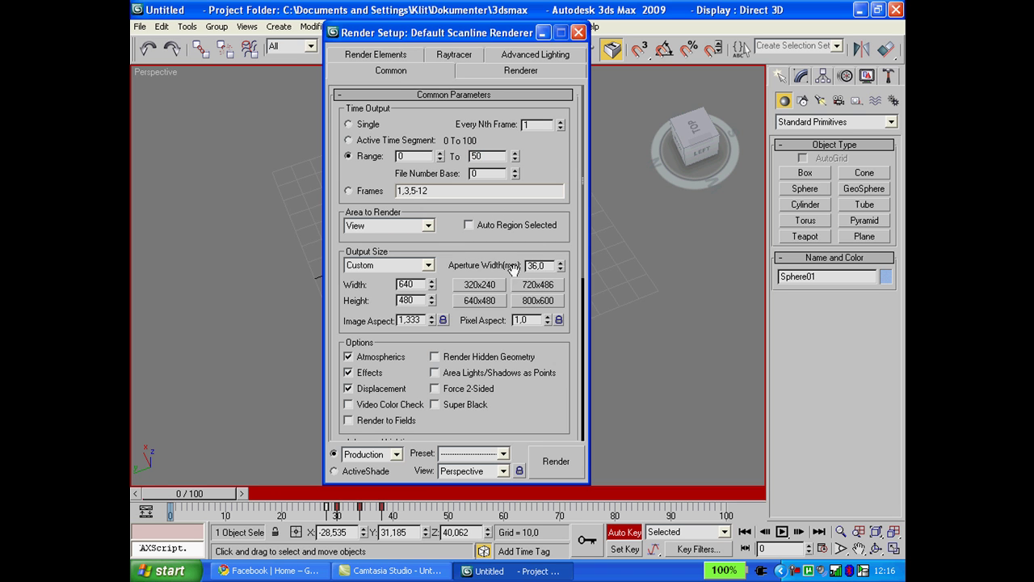
left_click_drag(568, 337, 568, 143)
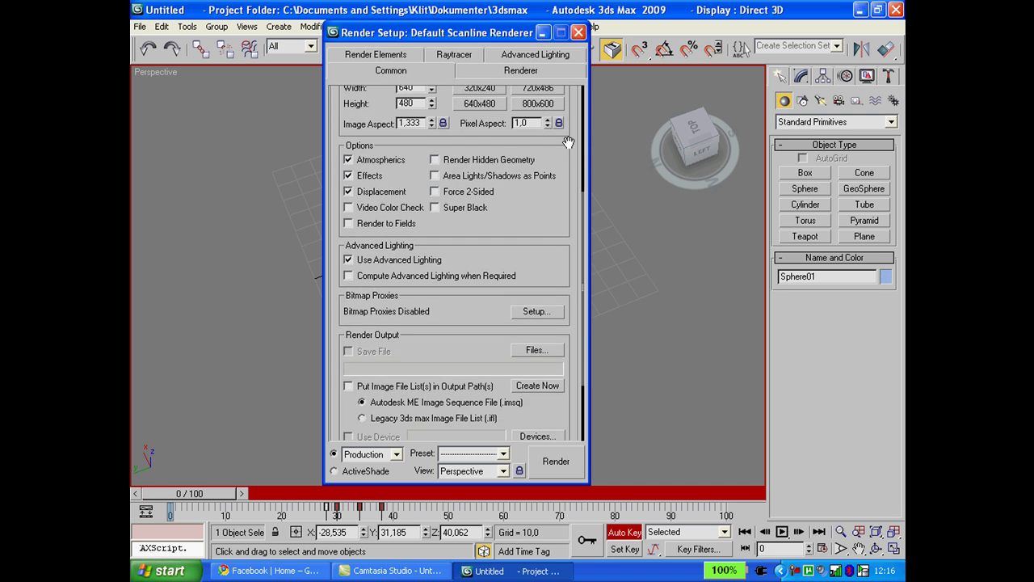
Set the render output file to tutorialbat in AVI format, accepting the compression settings.
left_click(526, 351)
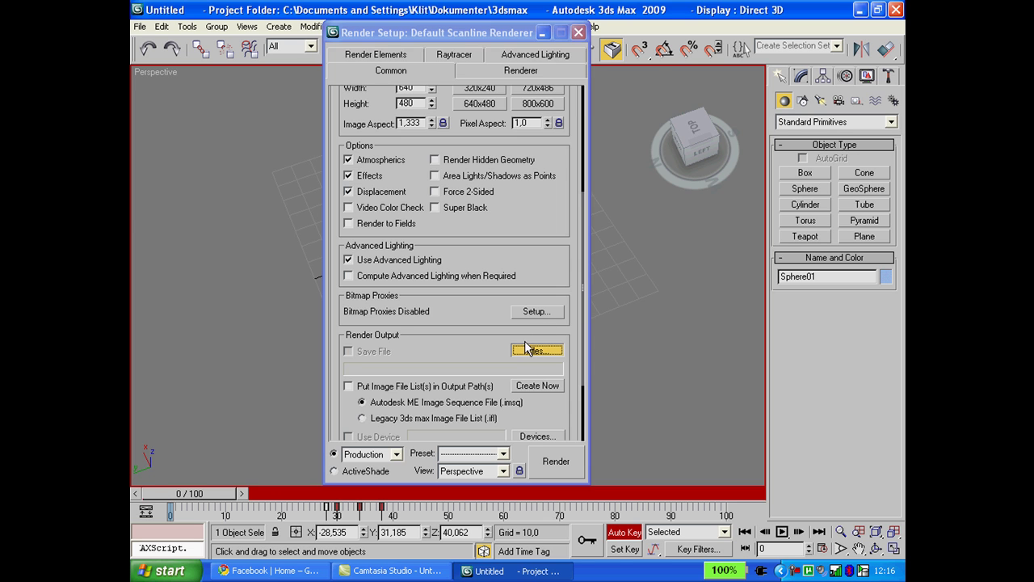
type("tutorialbat")
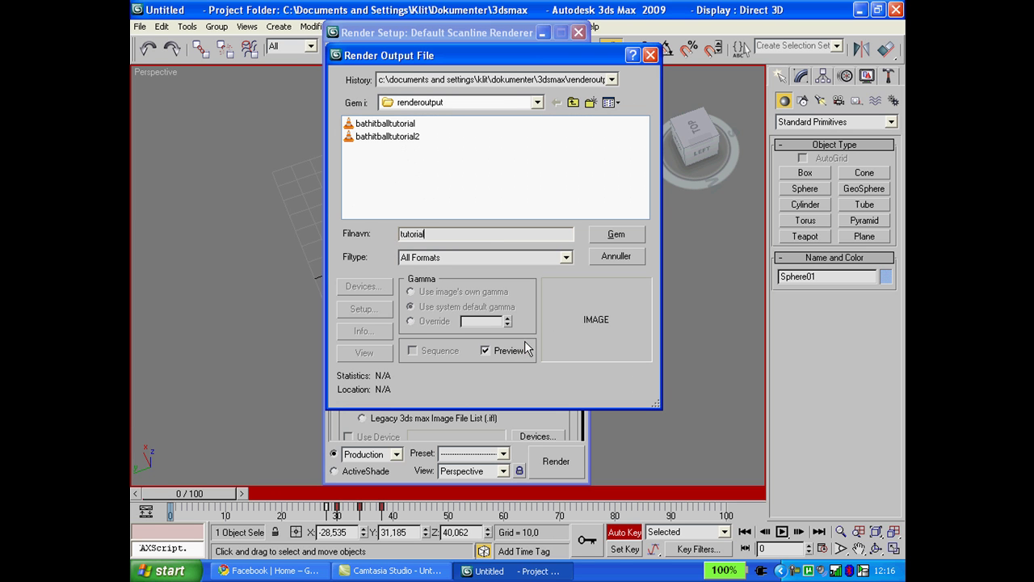
left_click(615, 234)
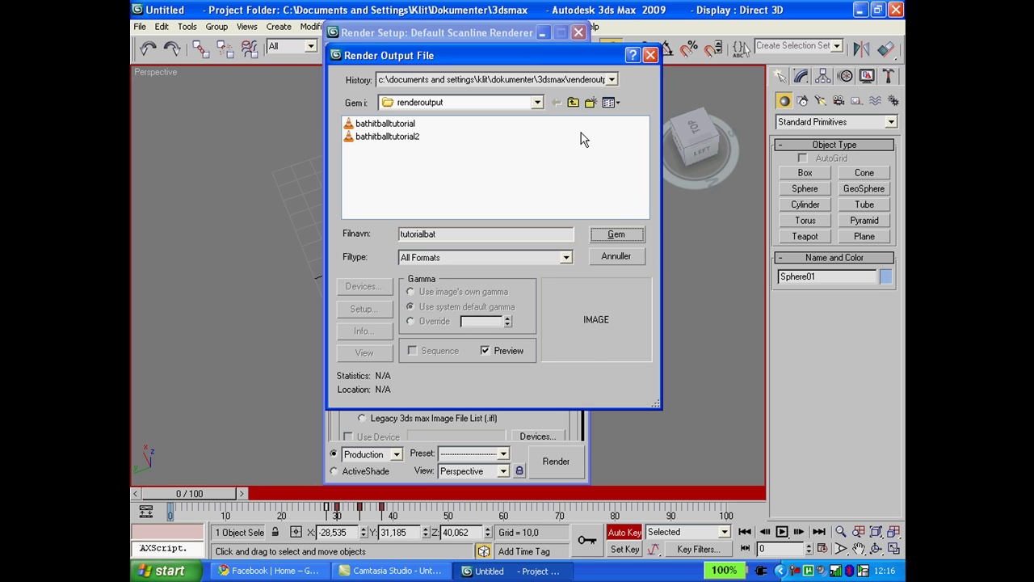
left_click(509, 260)
left_click(513, 279)
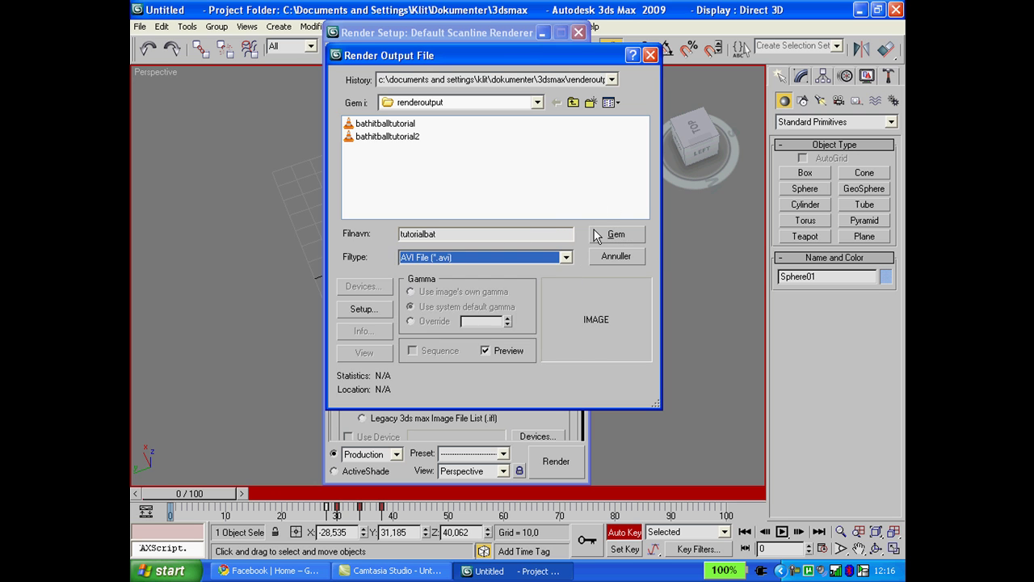
left_click(596, 233)
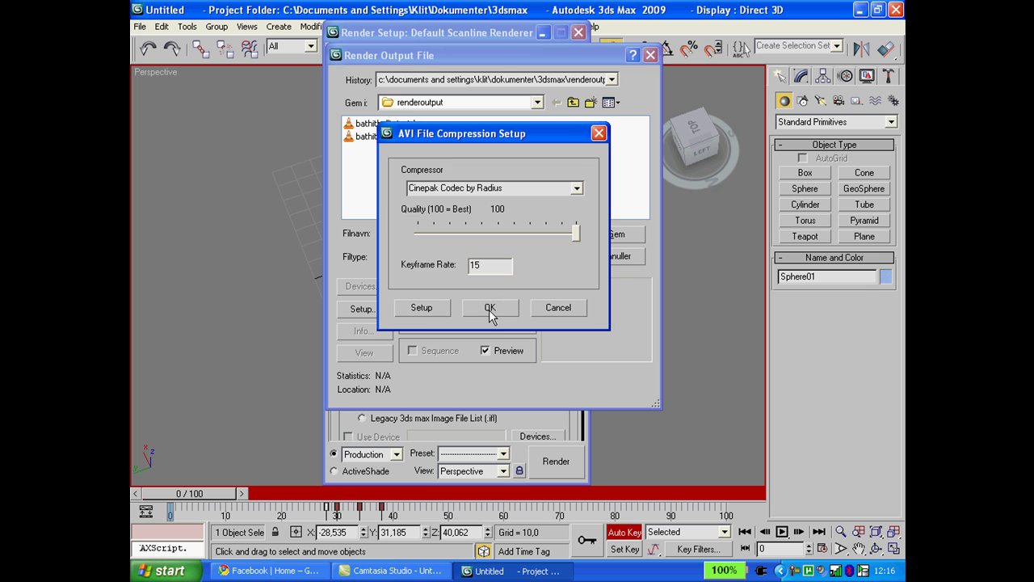
left_click(489, 308)
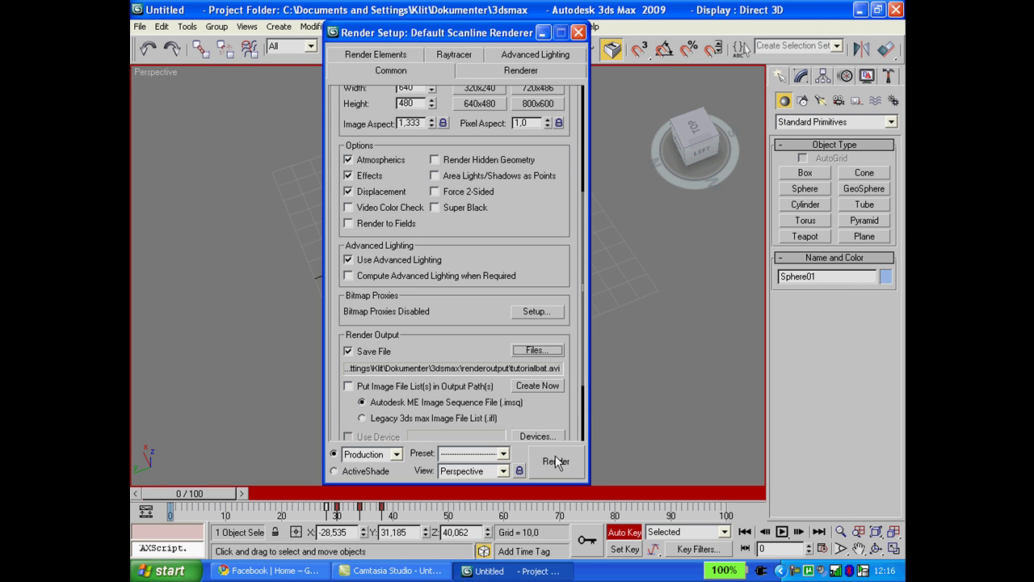
Render all 51 frames (0 to 50) of the animation with Shift+Q.
key("shift+q")
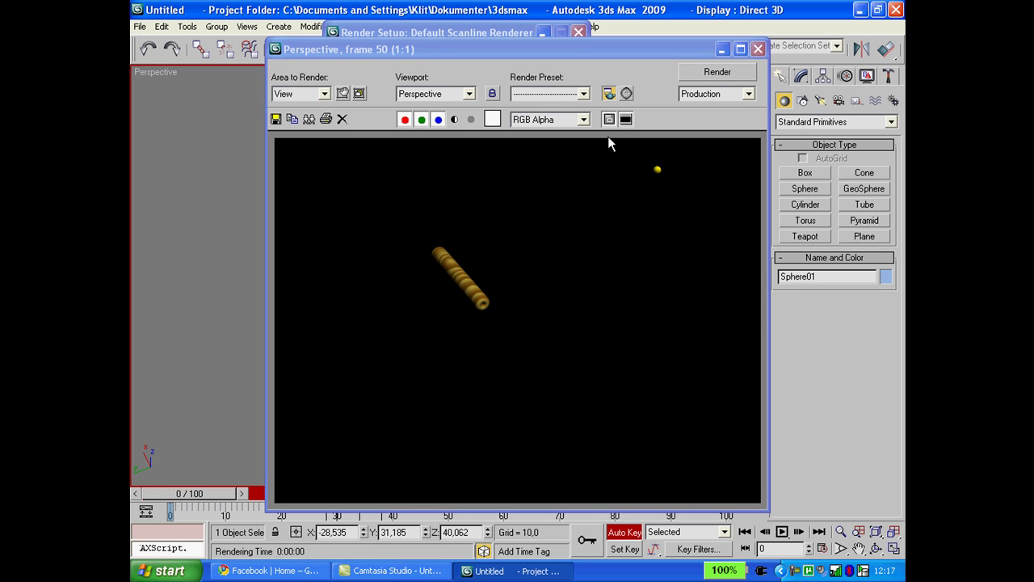
Close the rendered frame window and play tutorialbat.avi from the output file browser.
left_click(758, 49)
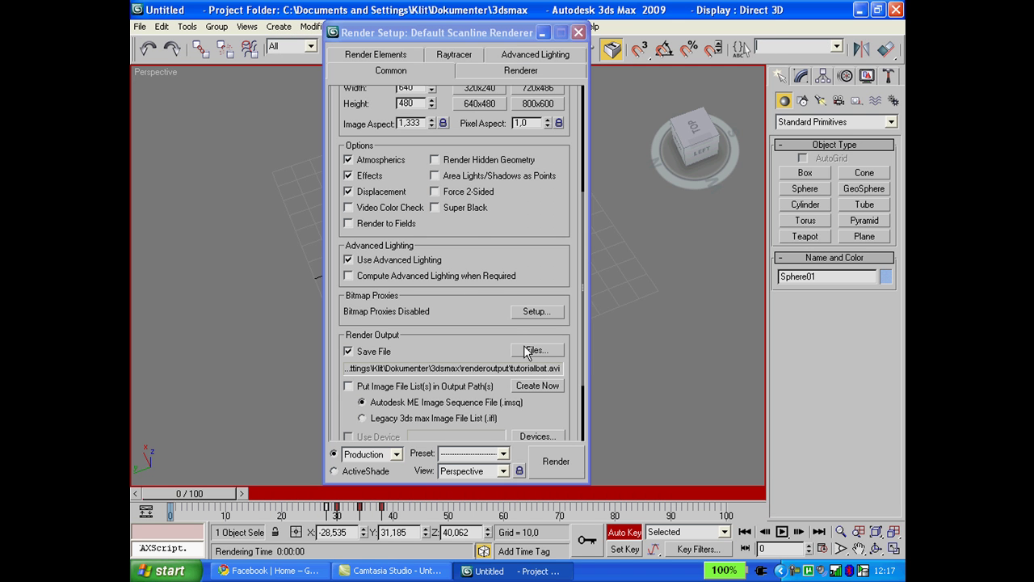
left_click(537, 349)
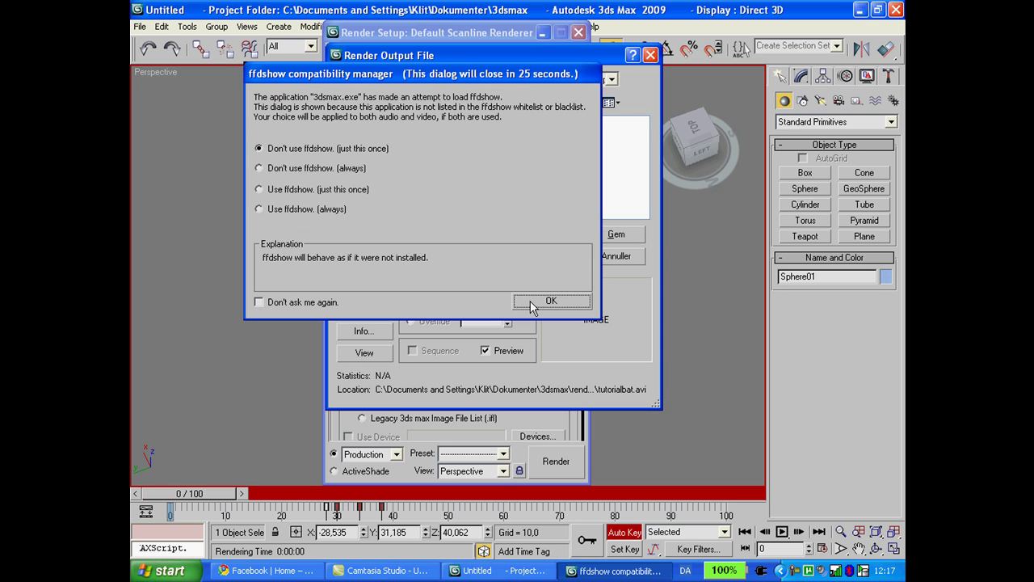
left_click(535, 300)
left_click(387, 152)
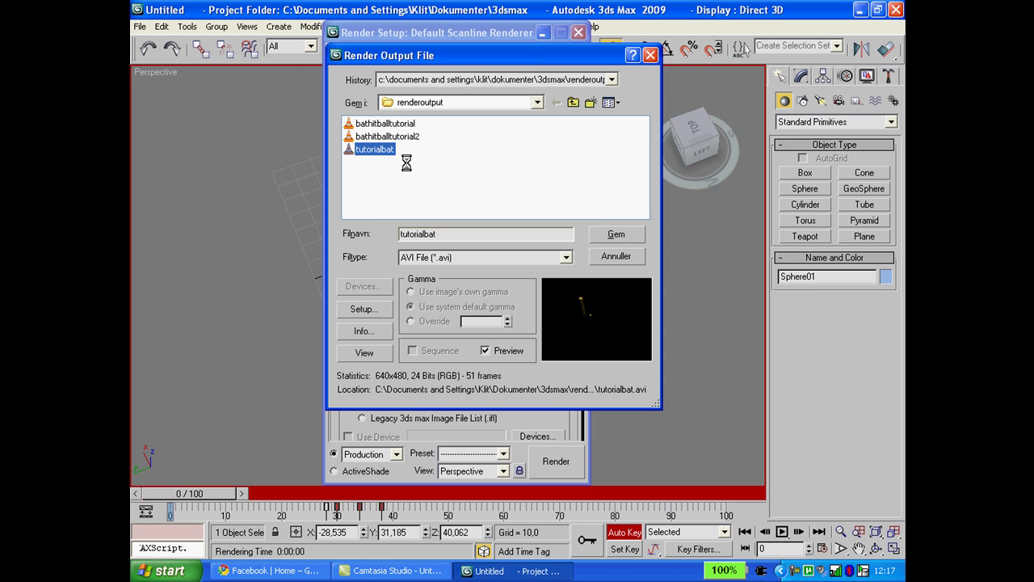
right_click(395, 148)
key("Escape")
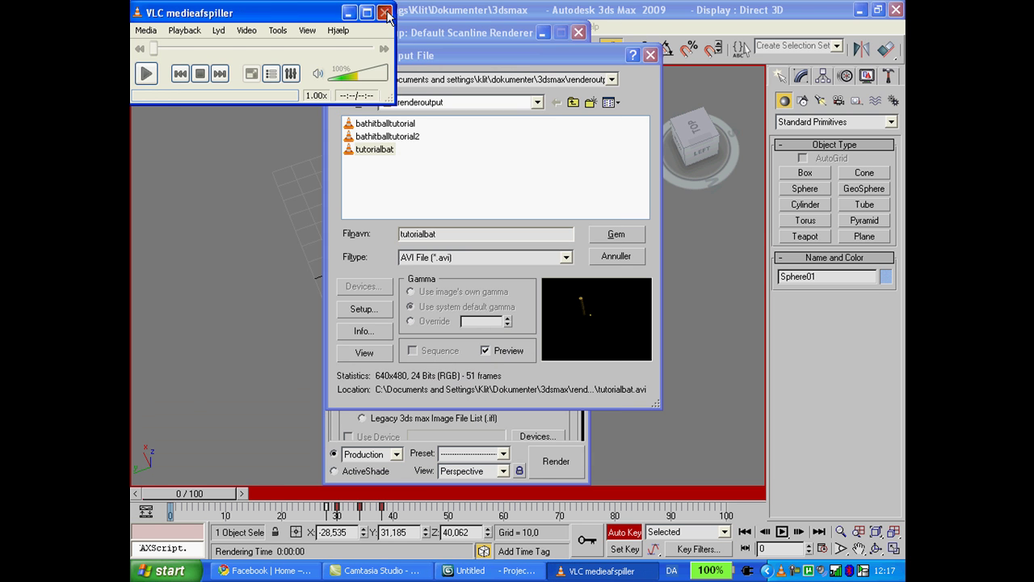
Close the video player, the output file browser and Render Setup.
left_click(383, 12)
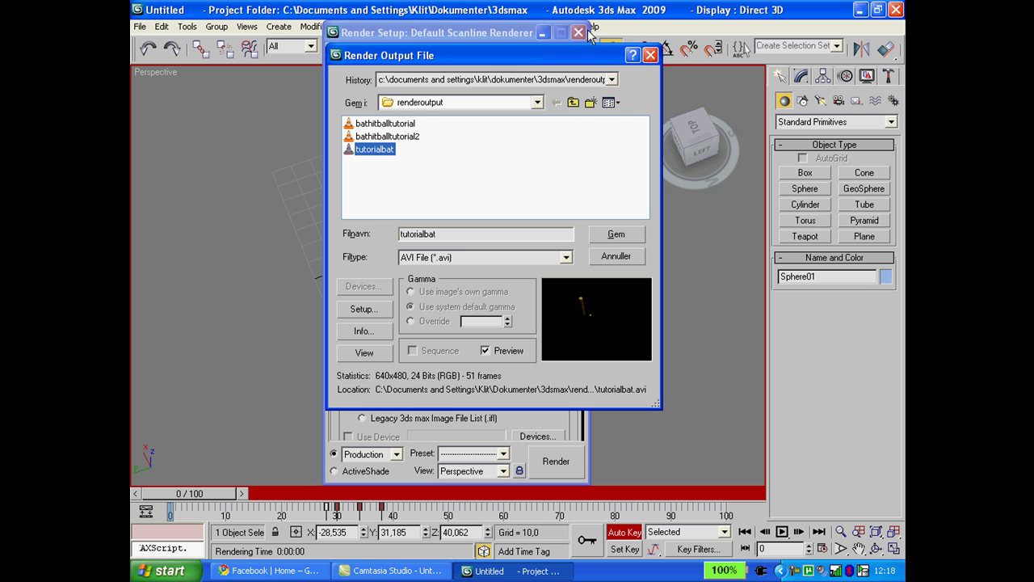
left_click(650, 55)
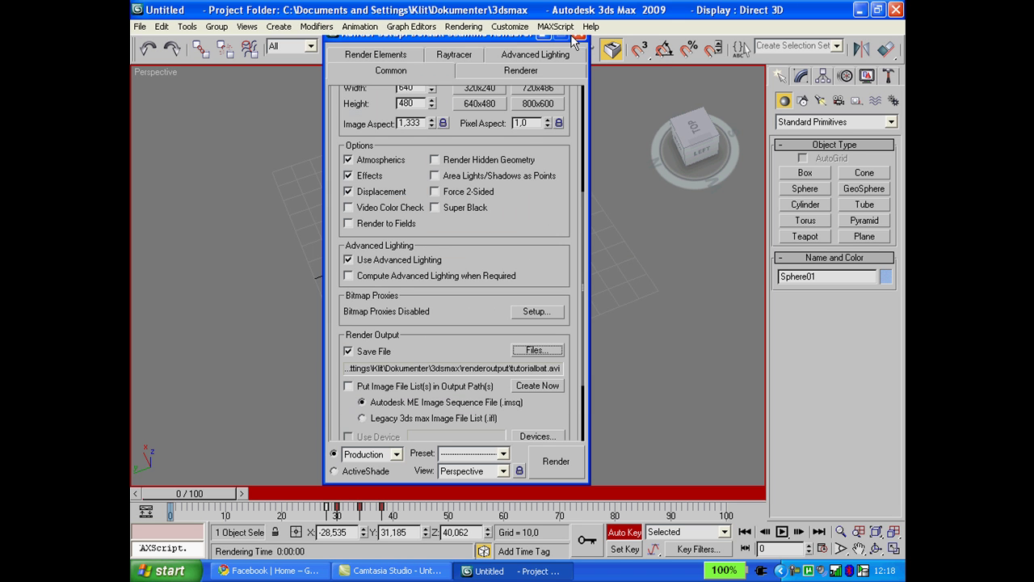
left_click(578, 37)
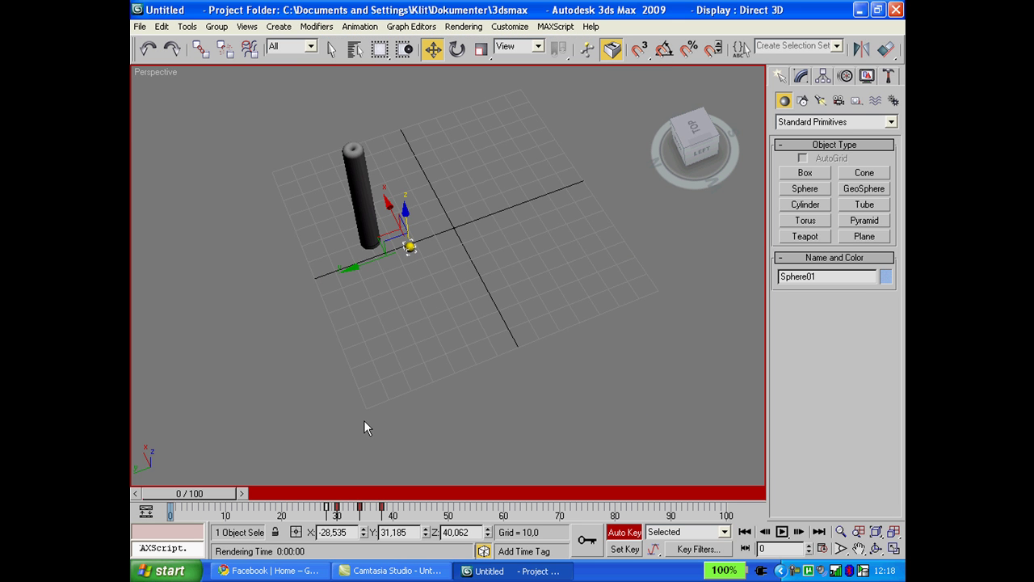